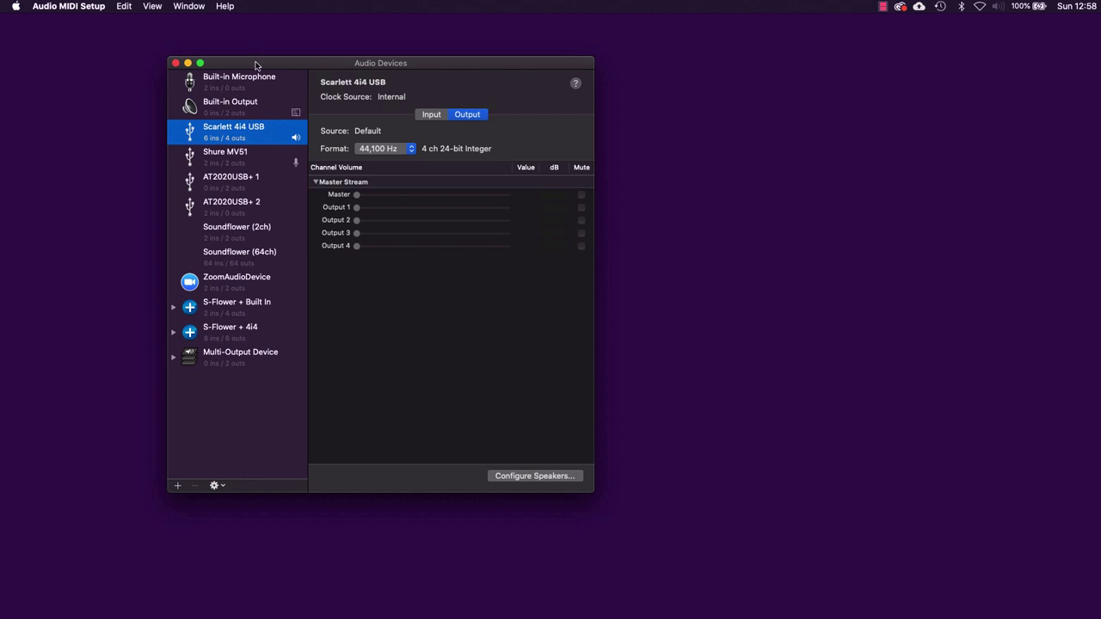
# - Review the settings of the Built-in Microphone, Scarlett 4i4 USB, Shure MV51 and AT2020USB+ 2 audio devices
pyautogui.click(246, 86)
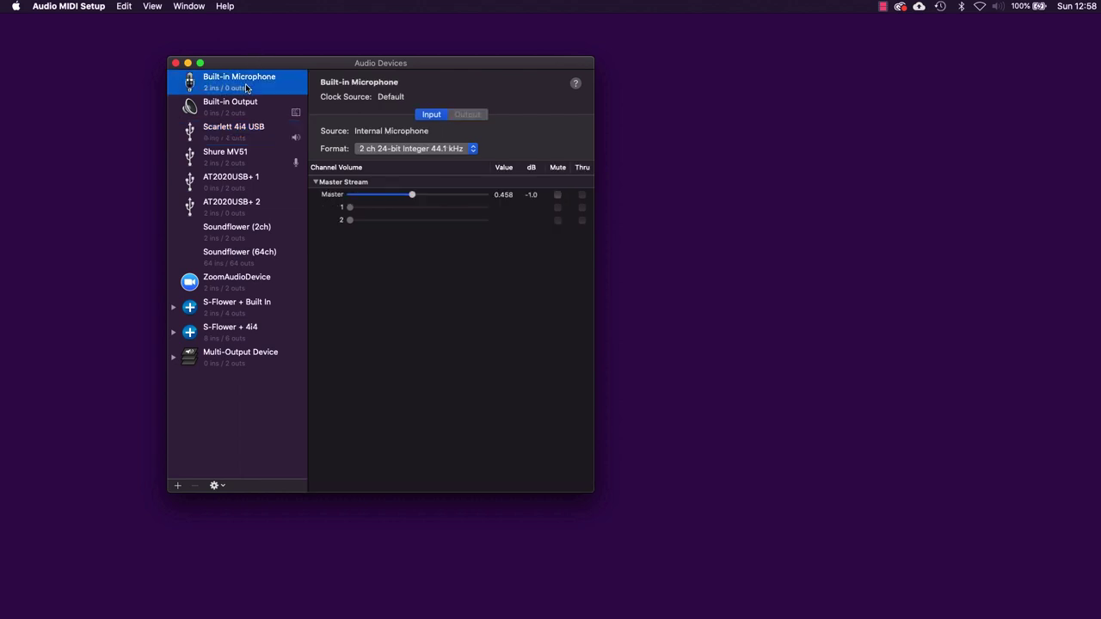
pyautogui.click(251, 143)
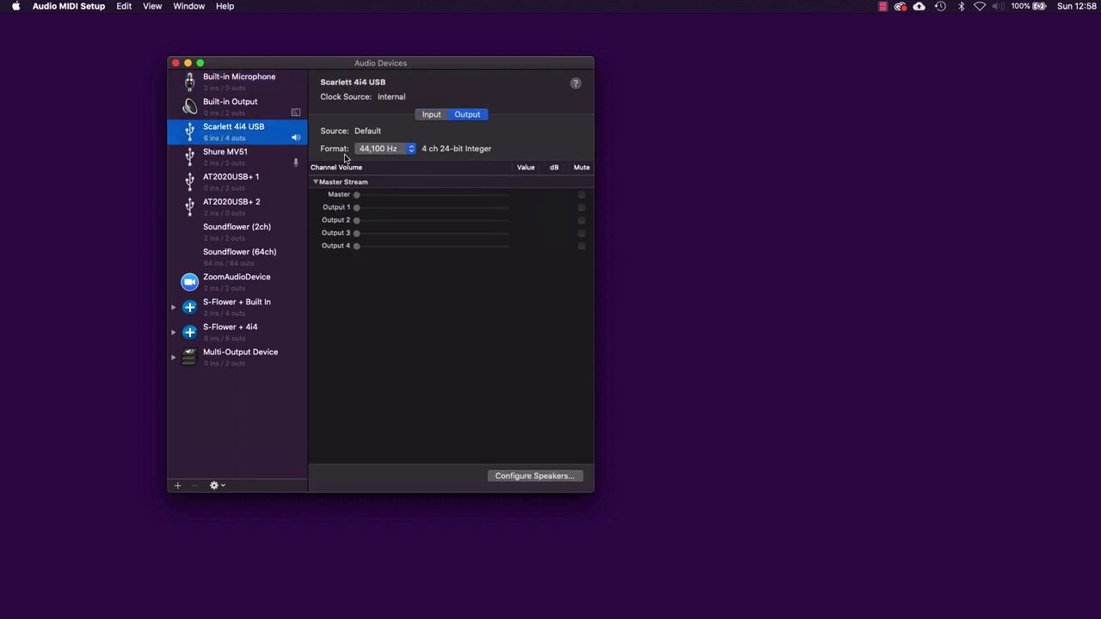
pyautogui.click(232, 162)
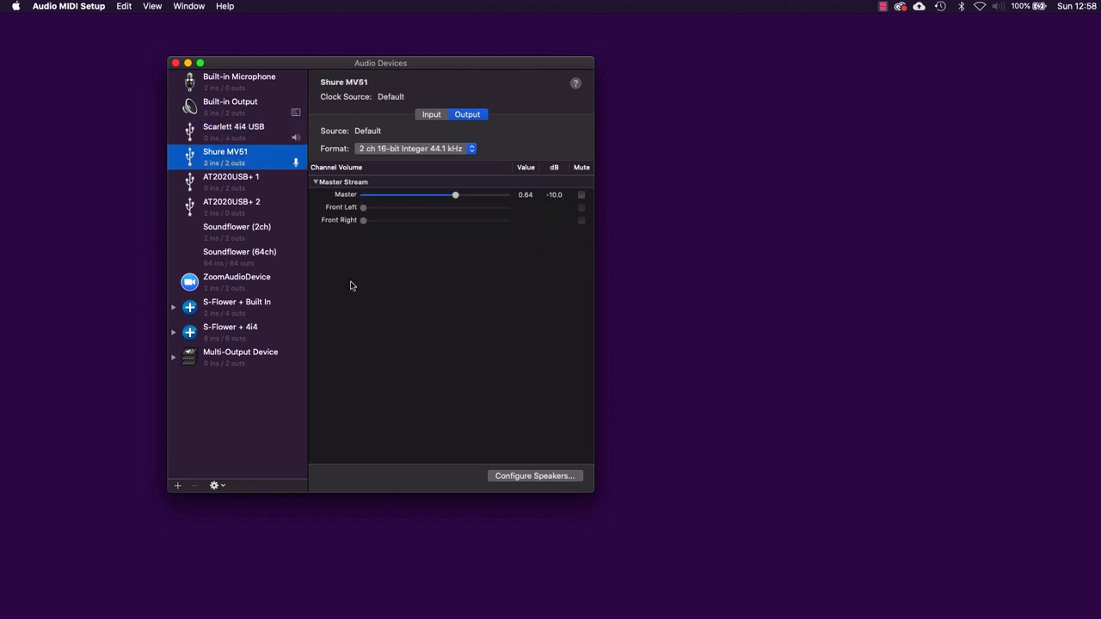
pyautogui.click(243, 205)
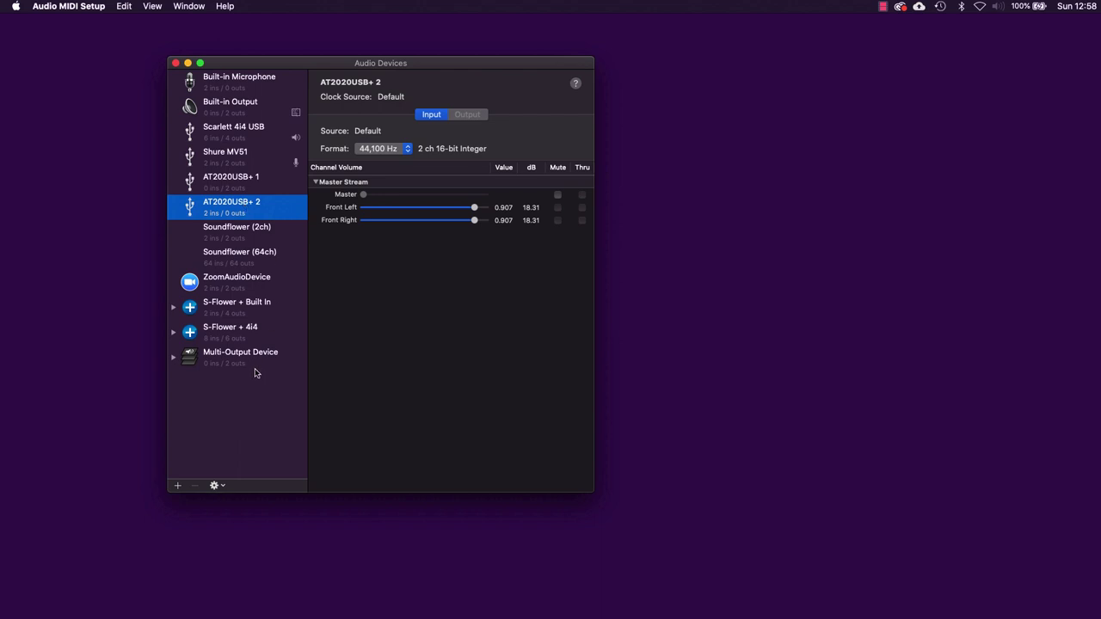
pyautogui.click(209, 157)
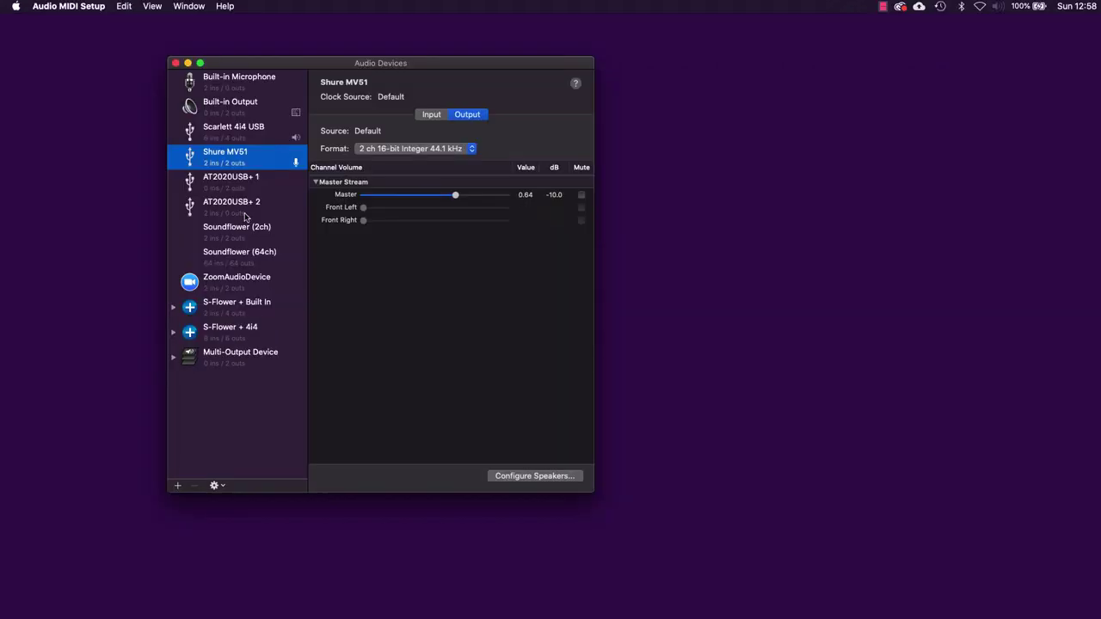
pyautogui.click(405, 355)
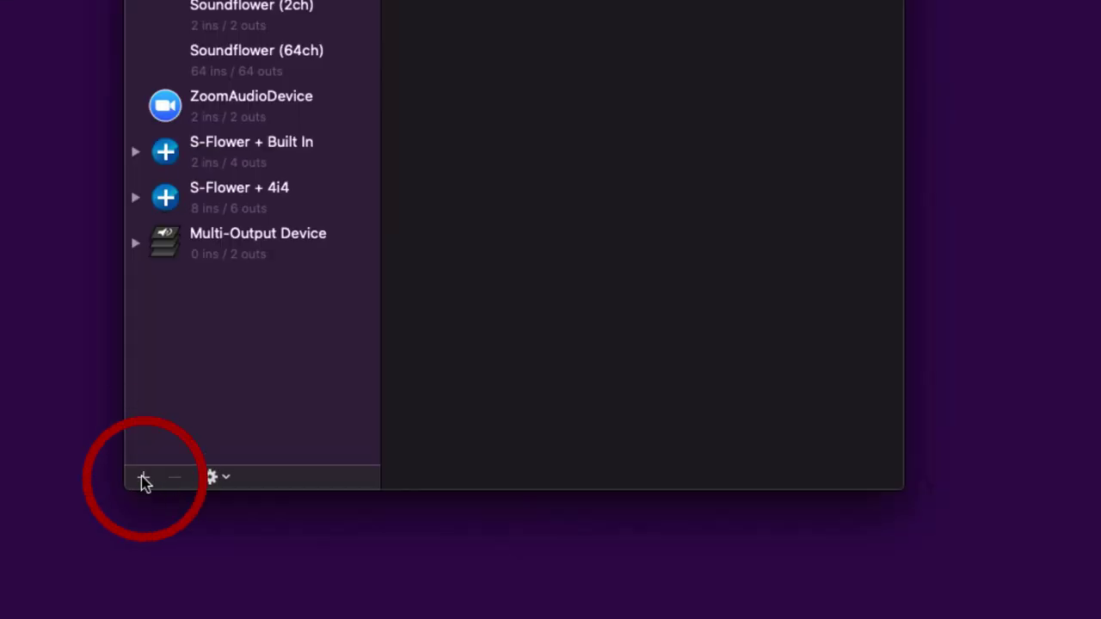
# - Create a new aggregate device and name it 2 USB MICS
pyautogui.click(142, 480)
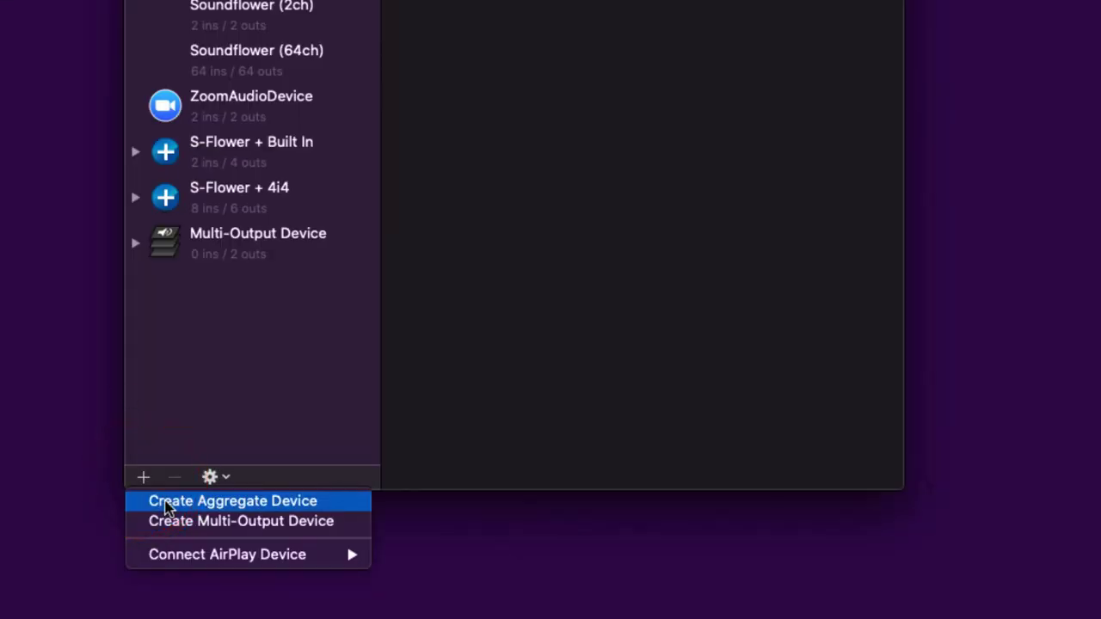
pyautogui.click(167, 504)
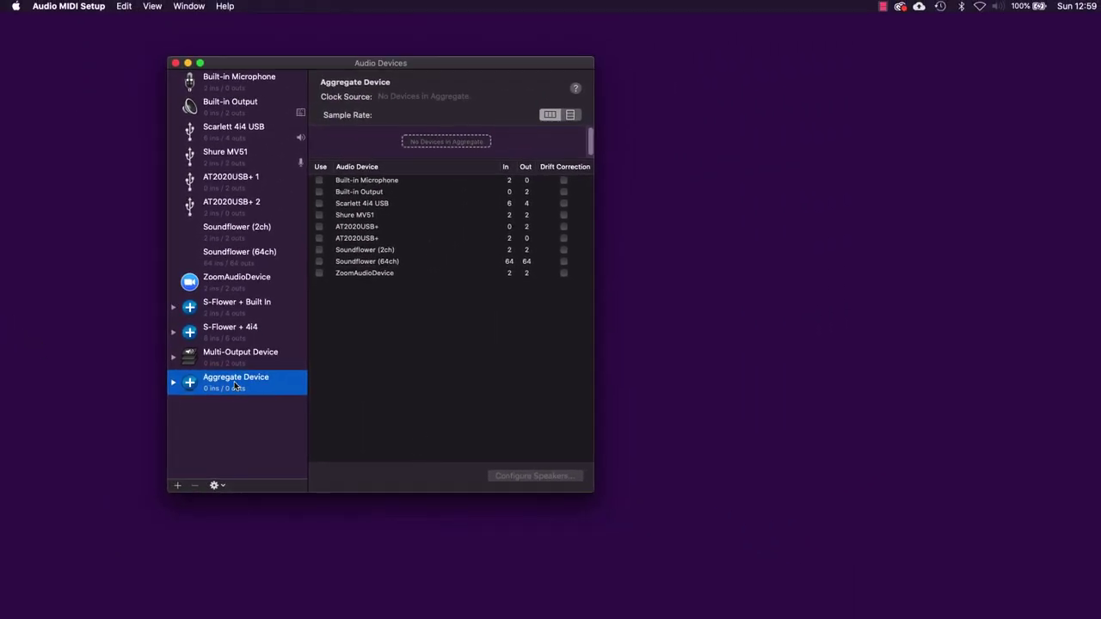
pyautogui.click(241, 379)
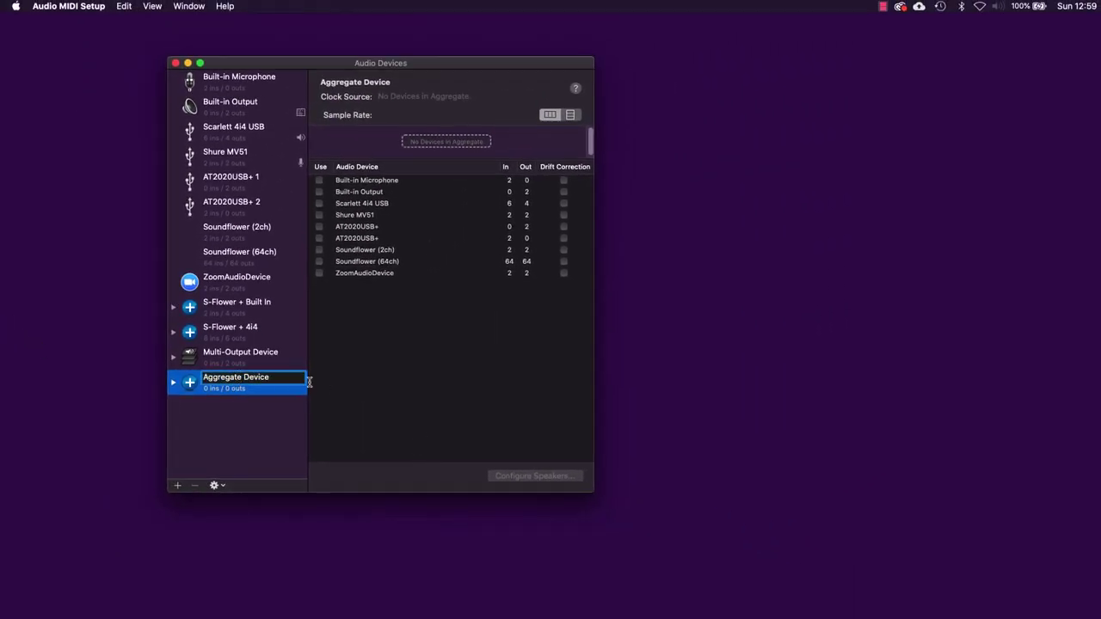
pyautogui.press('super+a')
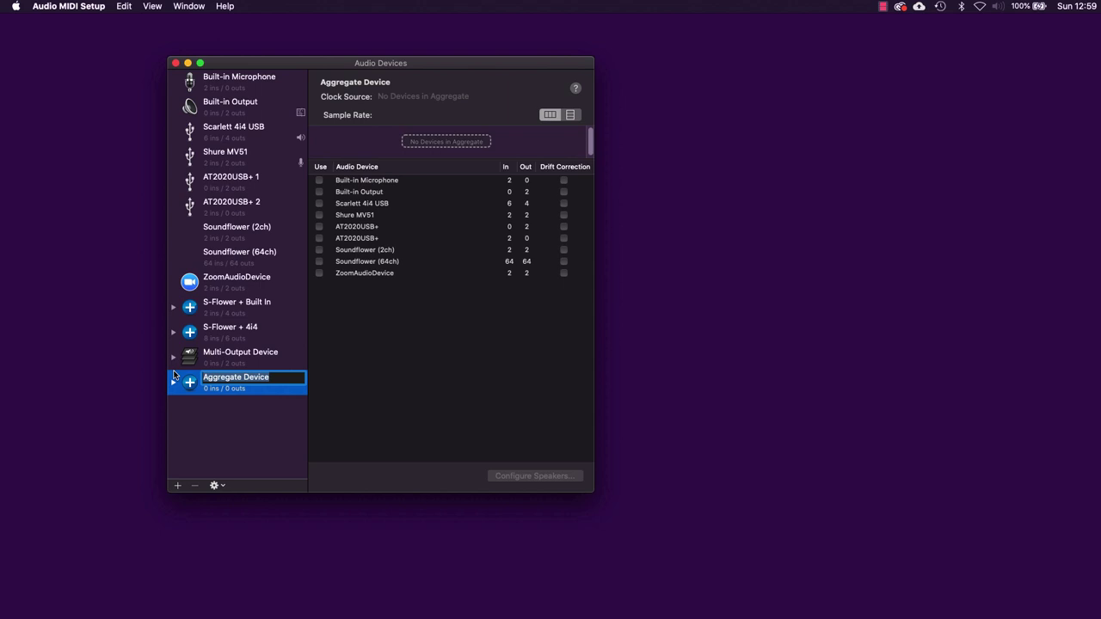
pyautogui.write('2 USB MICS')
pyautogui.press('Return')
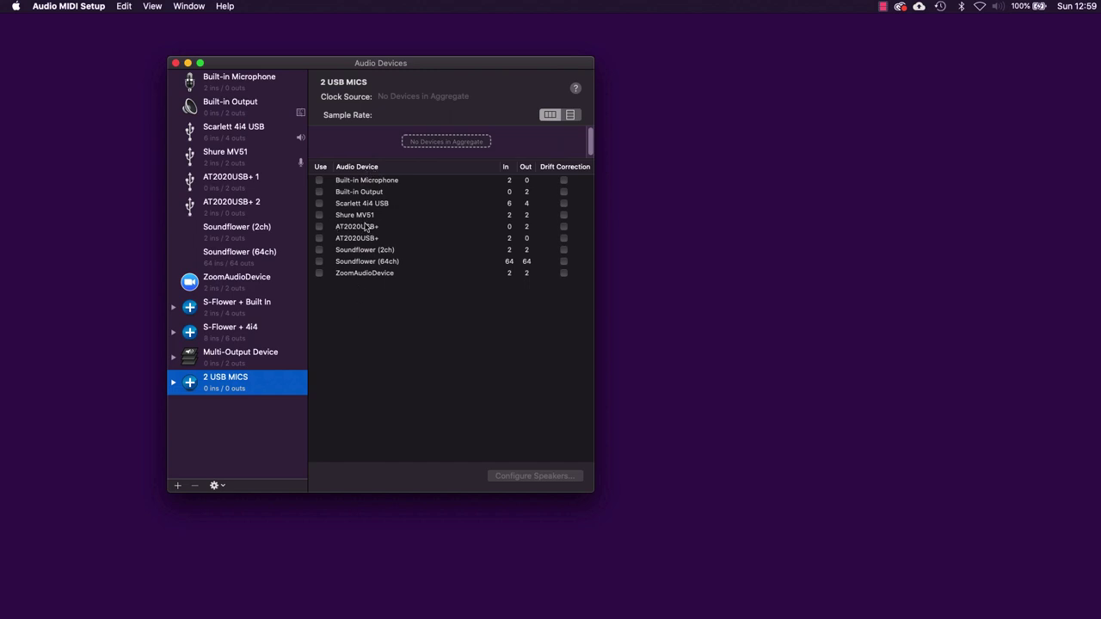
# - Include the Shure MV51 and the two-input AT2020USB+ in the 2 USB MICS device, and quit the audio setup utility
pyautogui.click(319, 215)
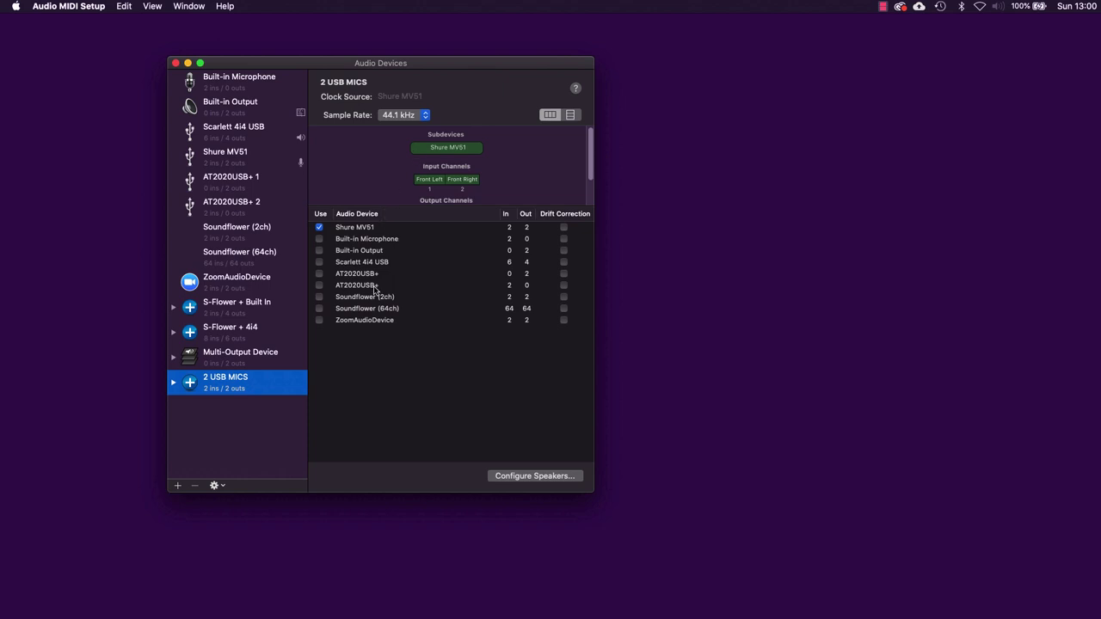
pyautogui.click(319, 287)
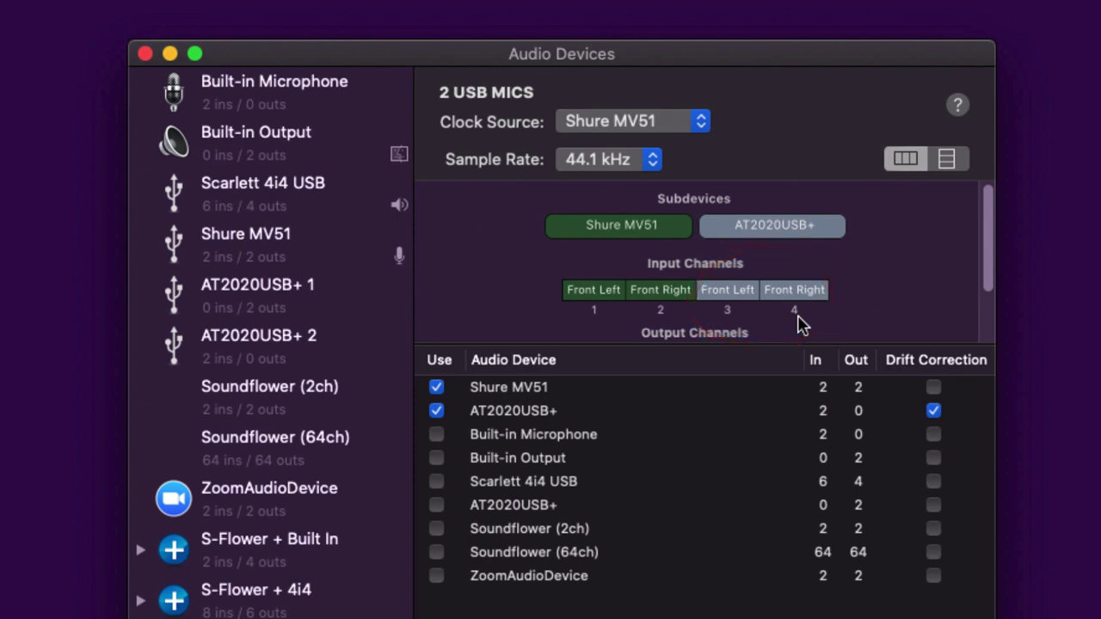
pyautogui.click(0, 0)
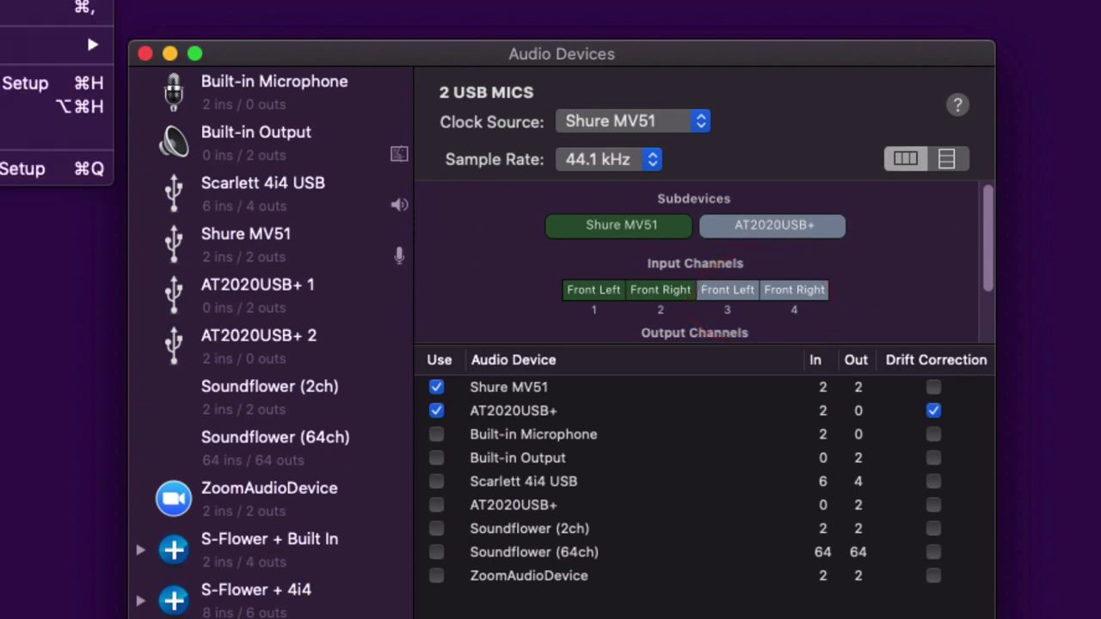
pyautogui.click(18, 169)
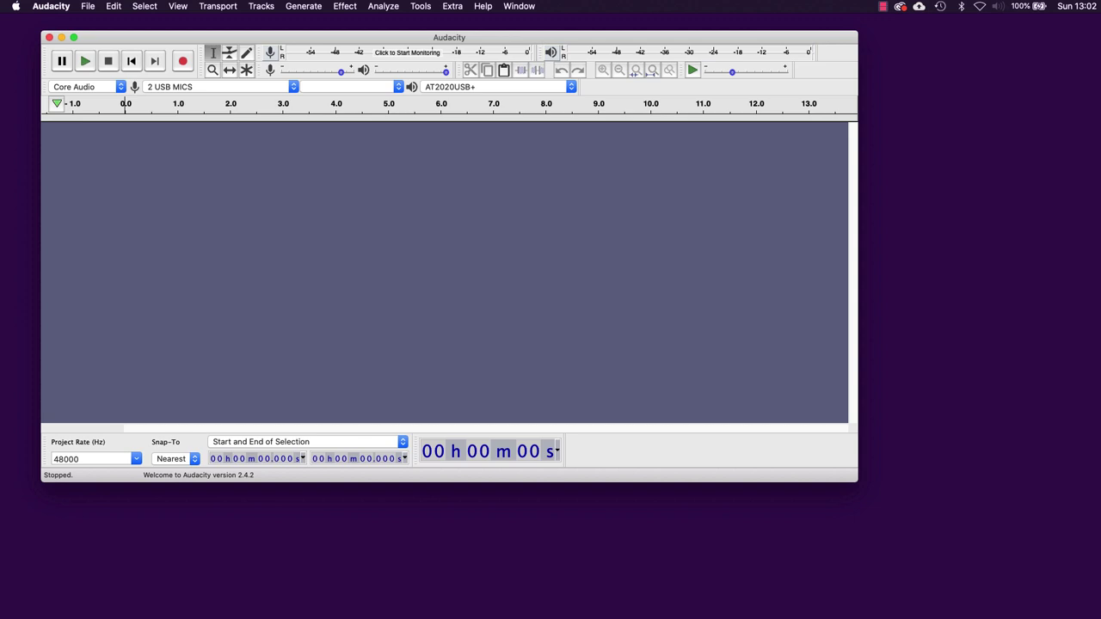
# - In Audacity, choose 2 USB MICS as the recording device and check the available recording channel options
pyautogui.click(293, 87)
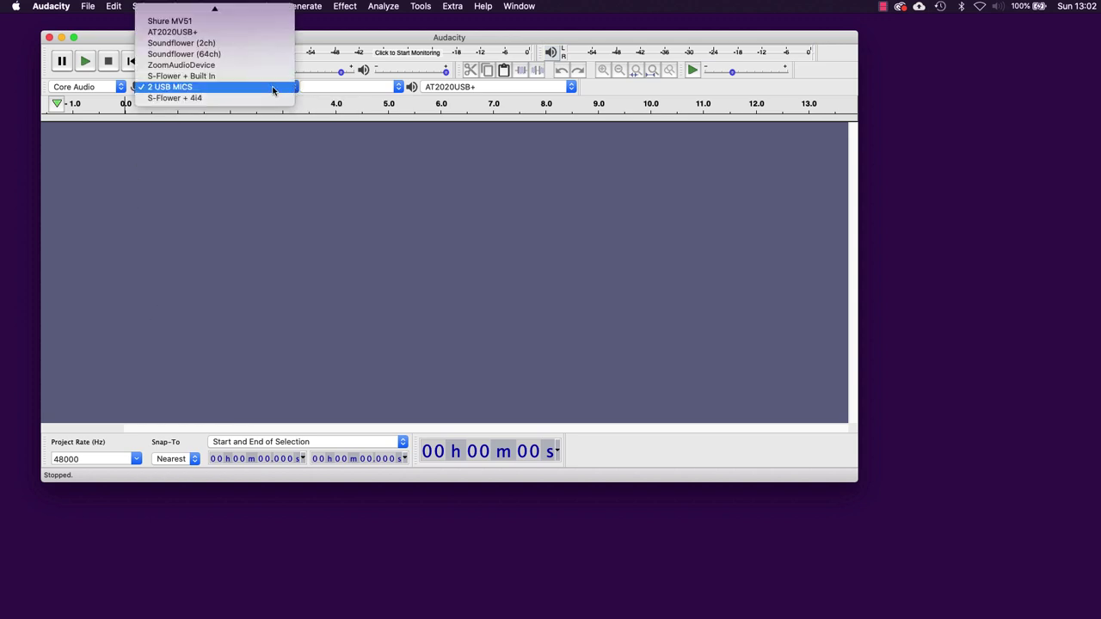
pyautogui.click(169, 90)
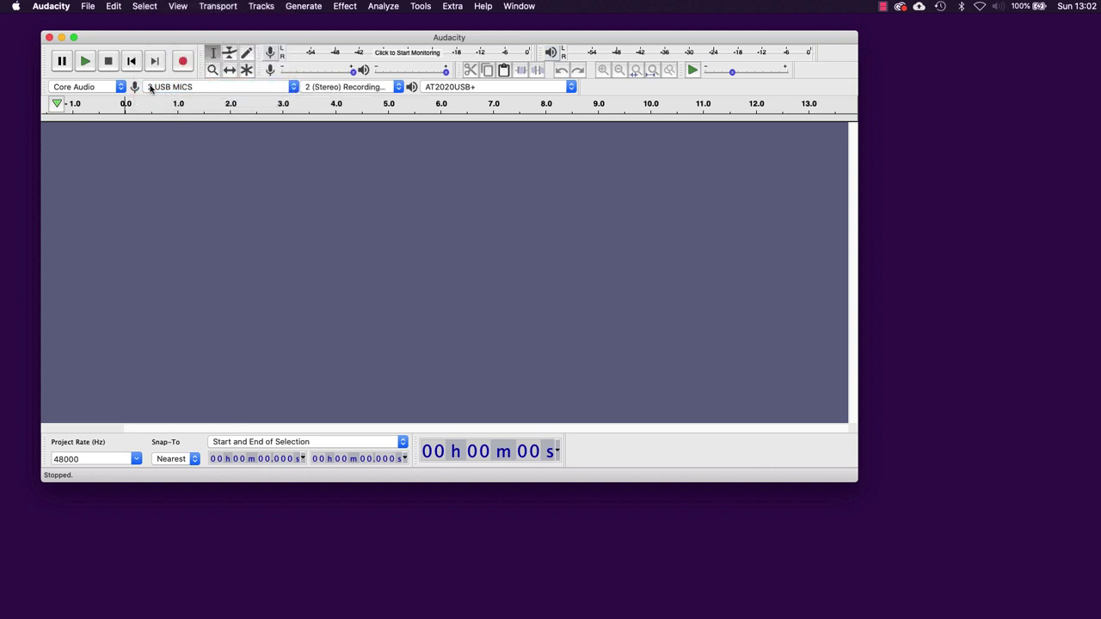
pyautogui.click(398, 88)
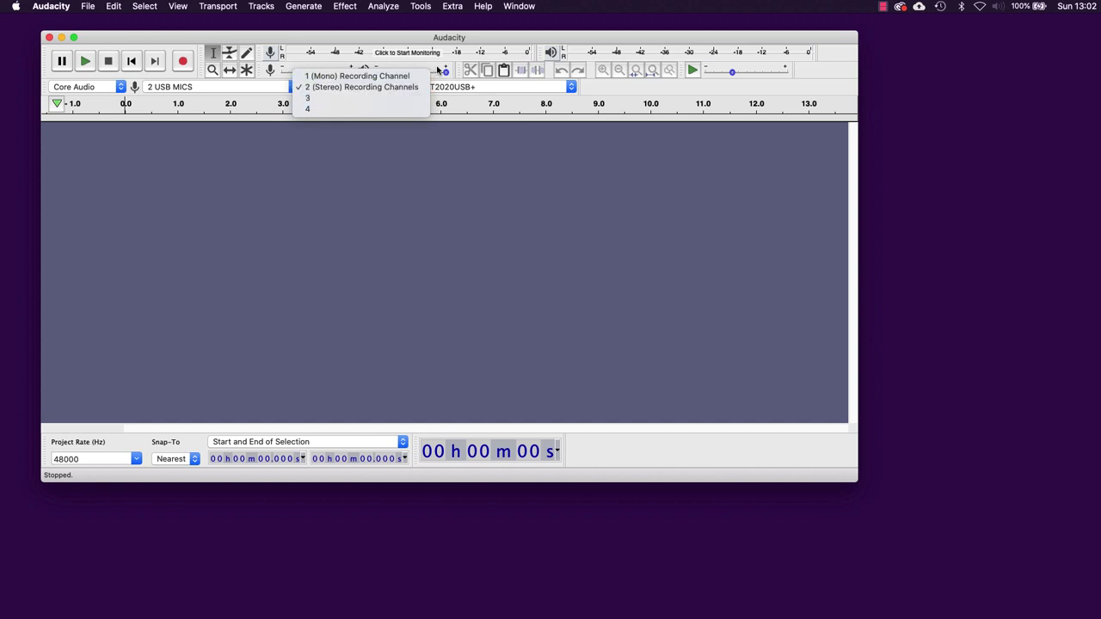
pyautogui.click(590, 197)
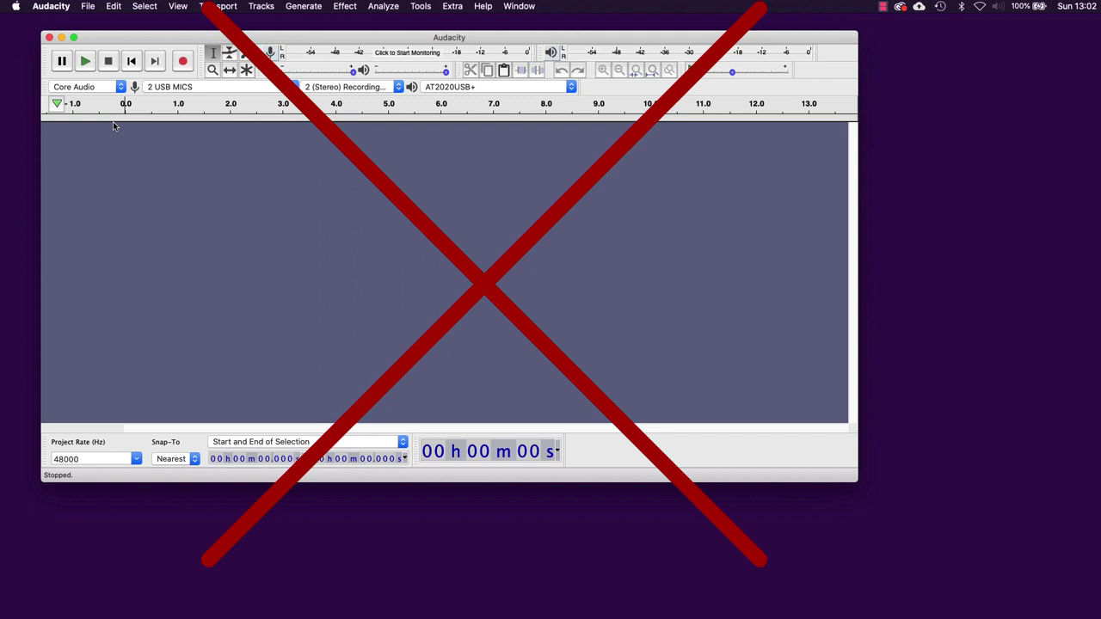
# - Quit Audacity and switch to the 2 usb mics project in GarageBand
pyautogui.click(50, 6)
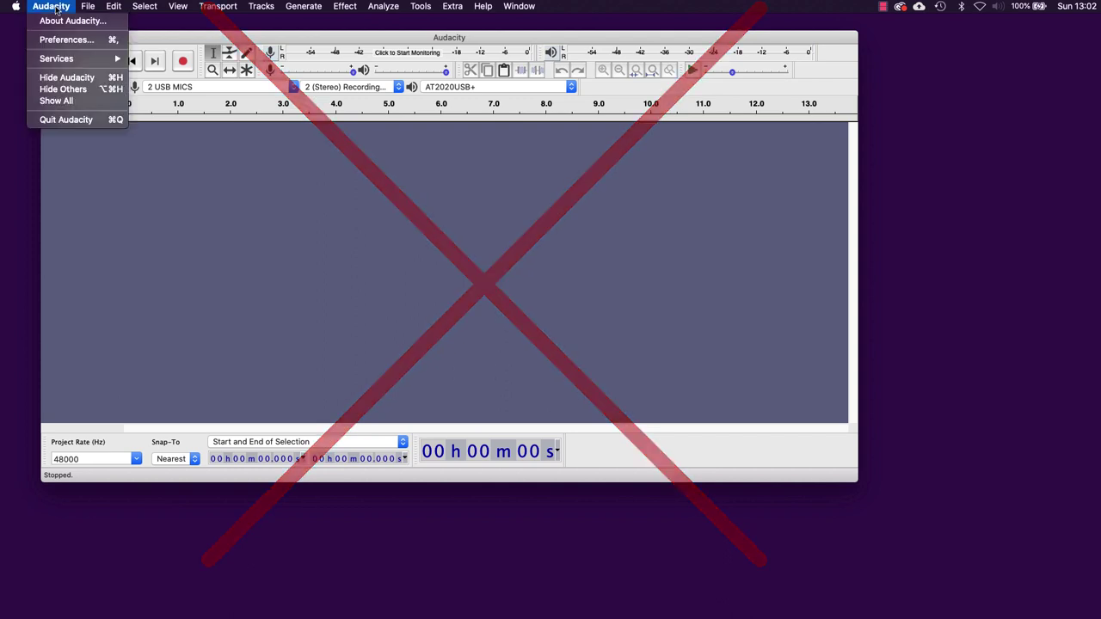
pyautogui.click(67, 121)
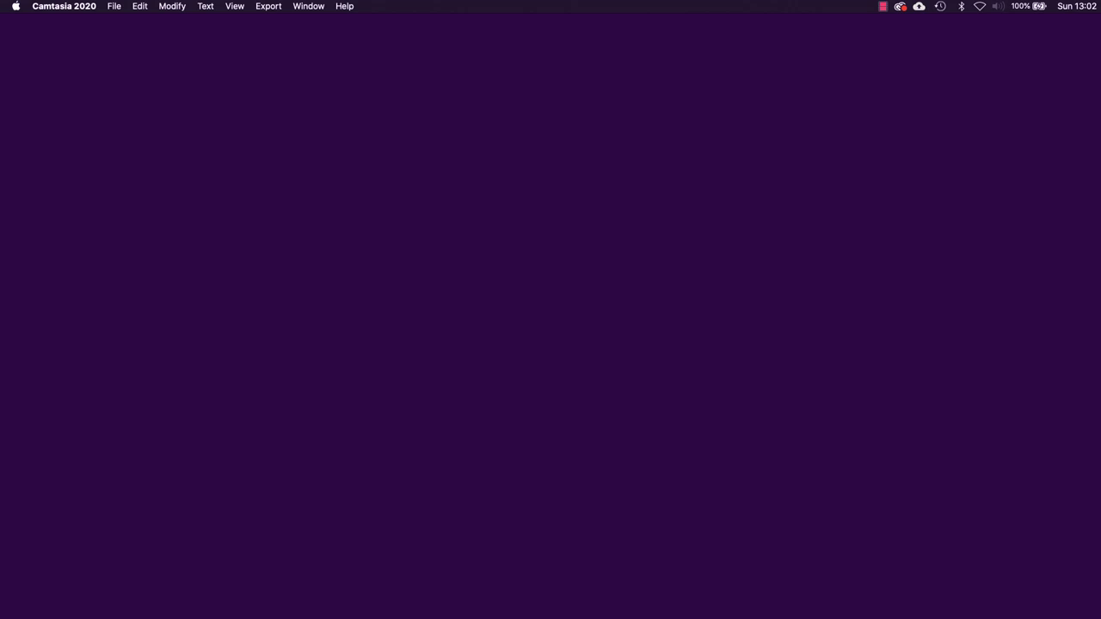
pyautogui.press('super+Tab')
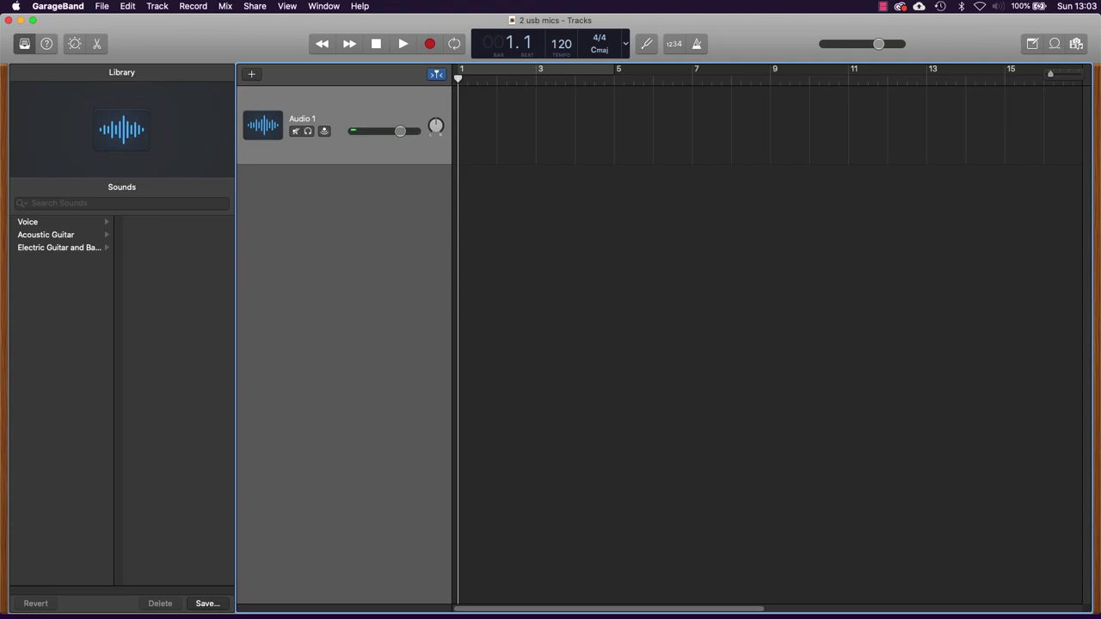
# - Set both the output and input devices to 2 USB MICS in the audio preferences and close the preferences
pyautogui.click(58, 6)
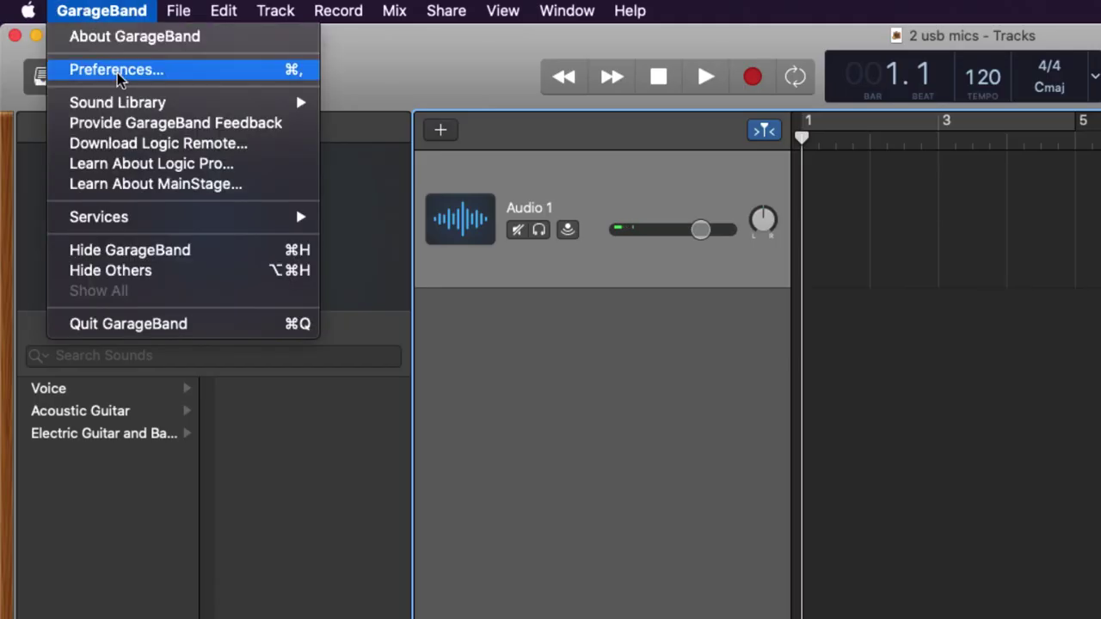
pyautogui.click(118, 72)
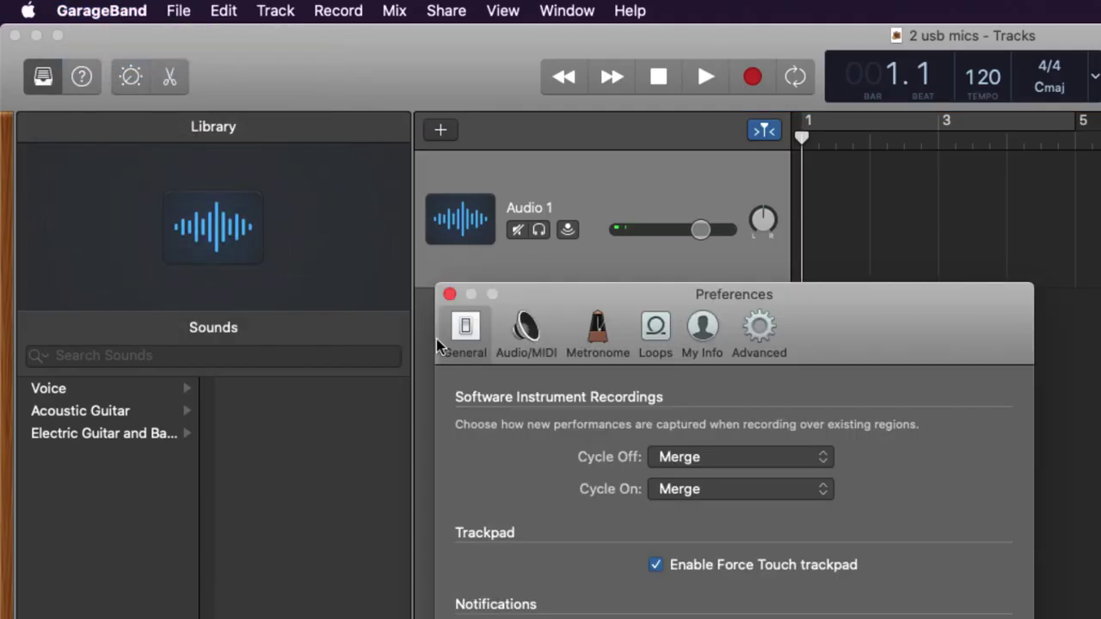
pyautogui.click(522, 340)
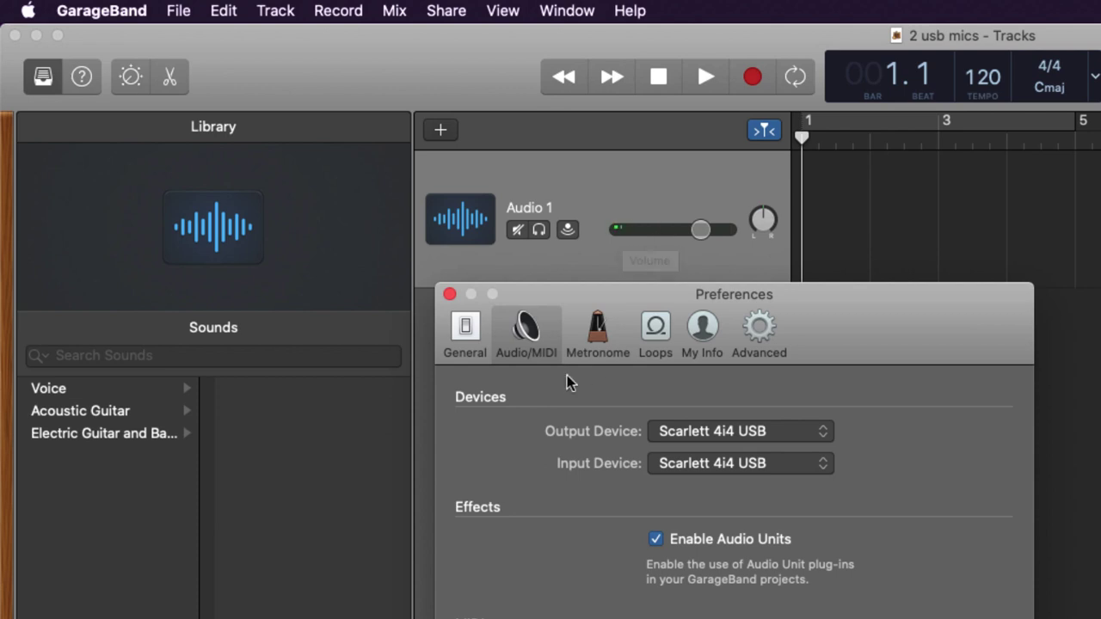
pyautogui.click(823, 435)
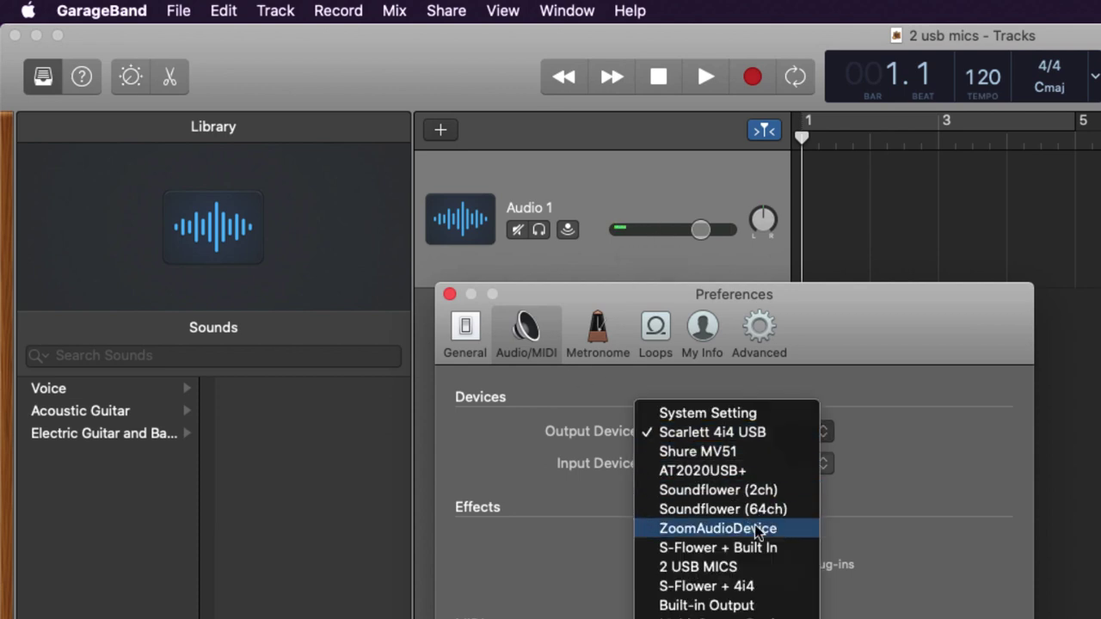
pyautogui.click(729, 568)
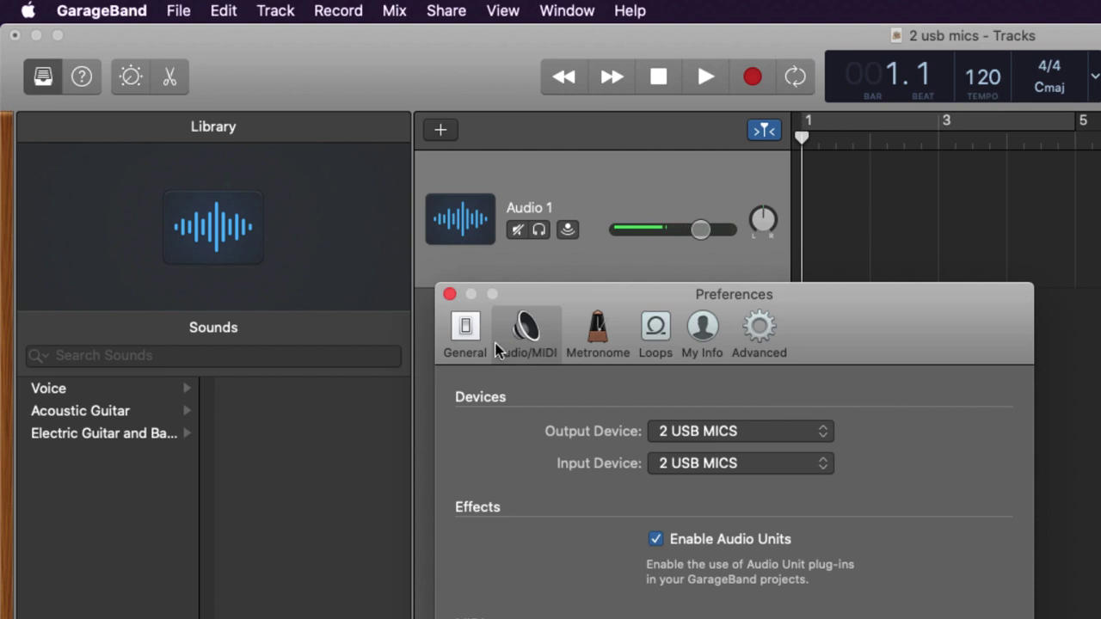
pyautogui.click(449, 294)
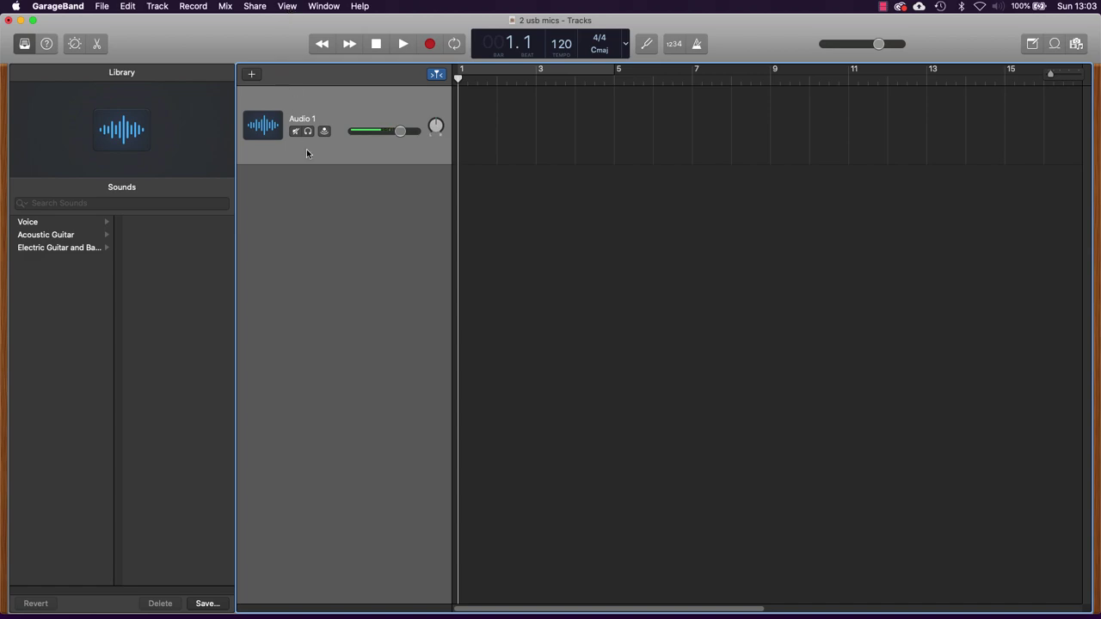
# - Show the Smart Controls for the Audio 1 track and expand its recording settings
pyautogui.click(291, 6)
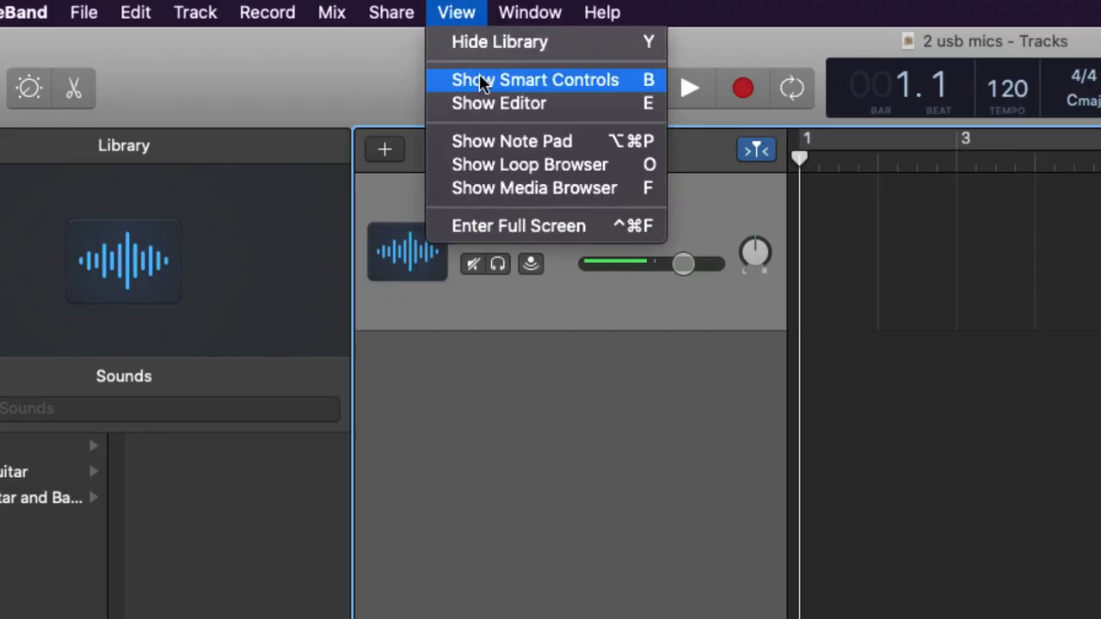
pyautogui.click(480, 77)
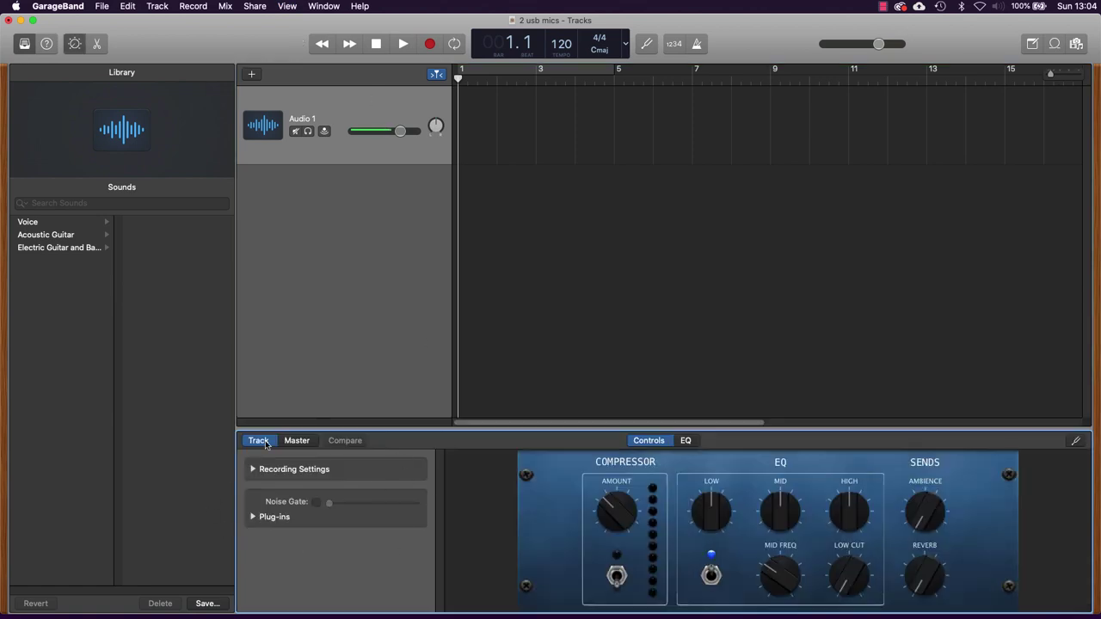
pyautogui.click(253, 470)
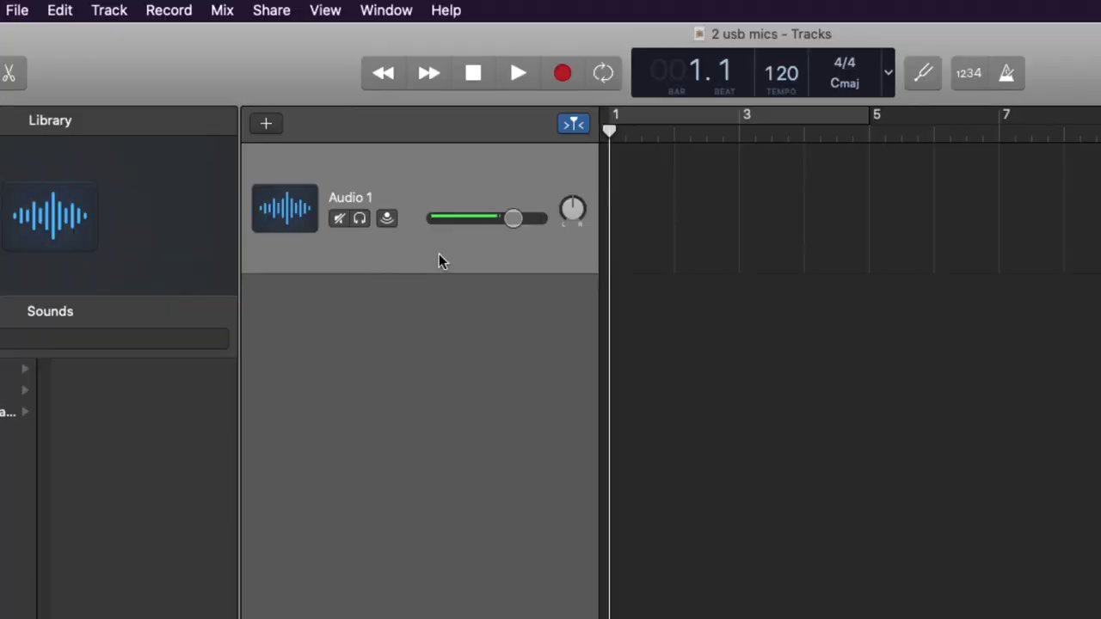
# - Configure the track header to include the Record Enable button and close the configuration options
pyautogui.rightClick(437, 255)
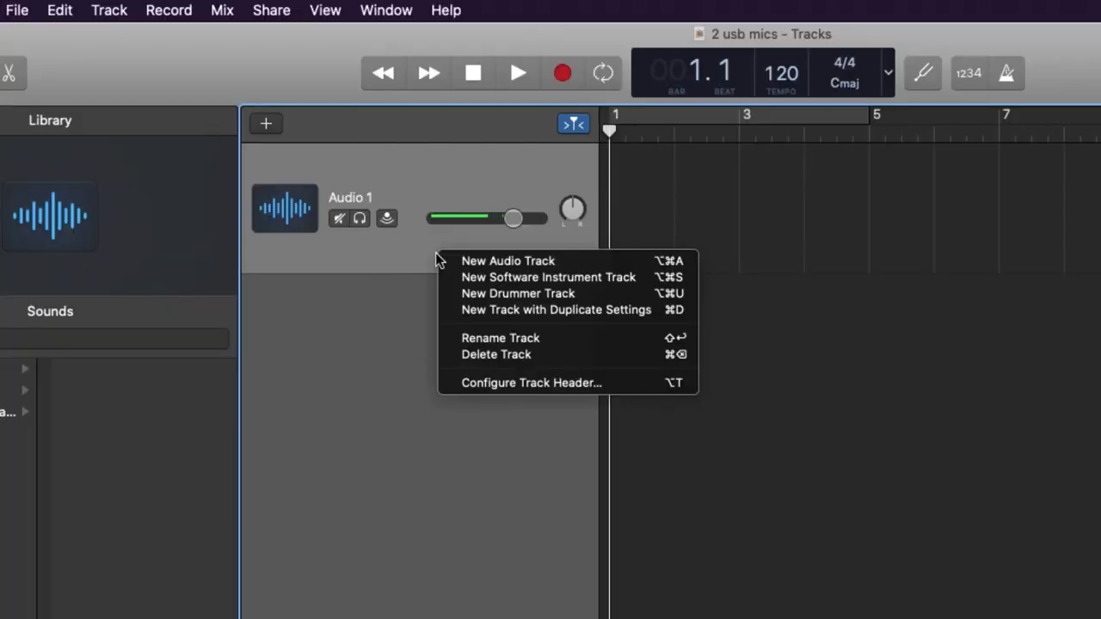
pyautogui.click(484, 382)
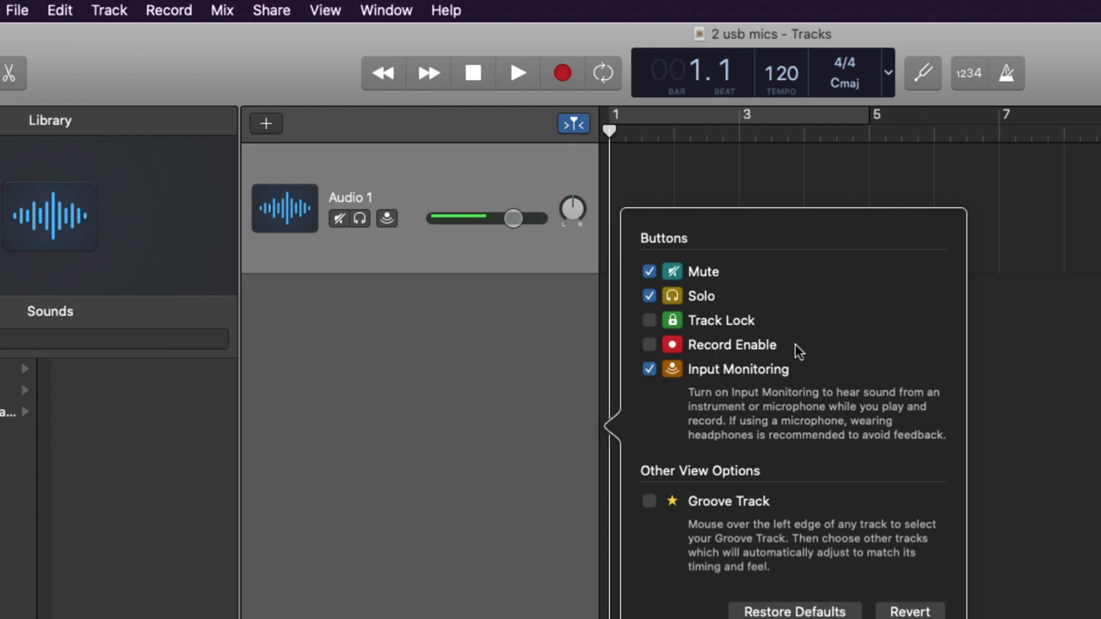
pyautogui.click(650, 346)
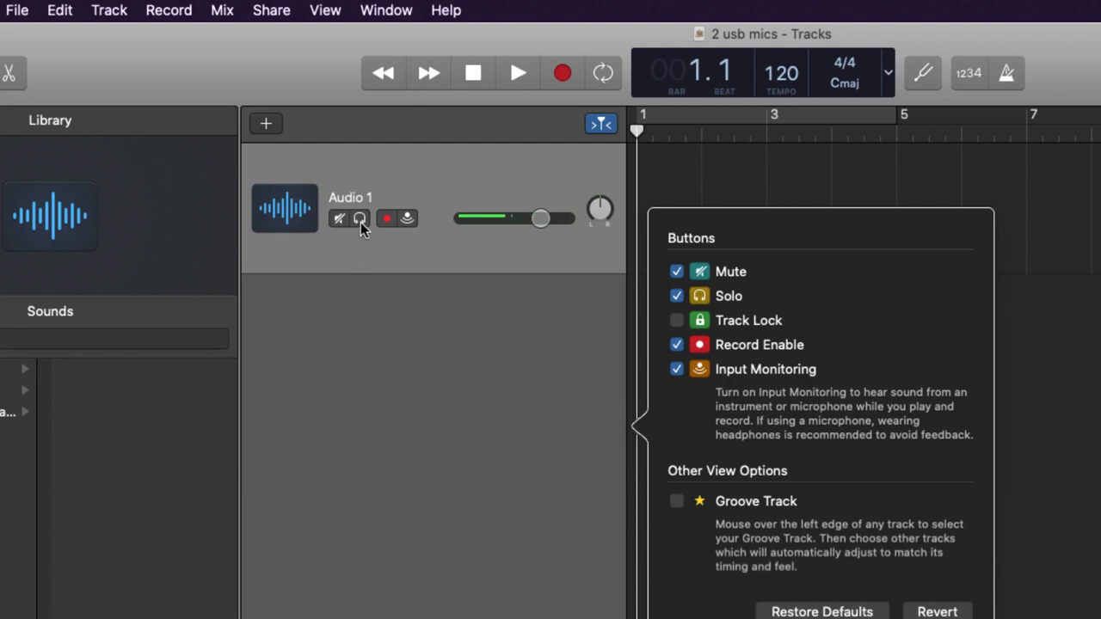
pyautogui.click(506, 365)
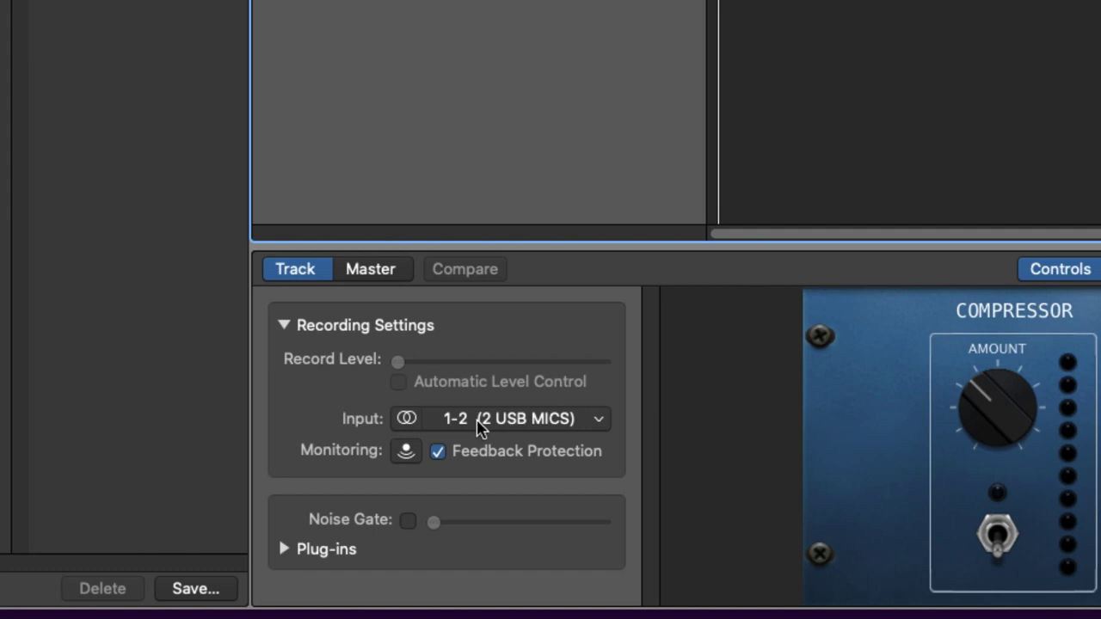
# - Set the Audio 1 input to 1-2 (2 USB MICS) and add a second audio track with input 3-4 (2 USB MICS)
pyautogui.click(598, 423)
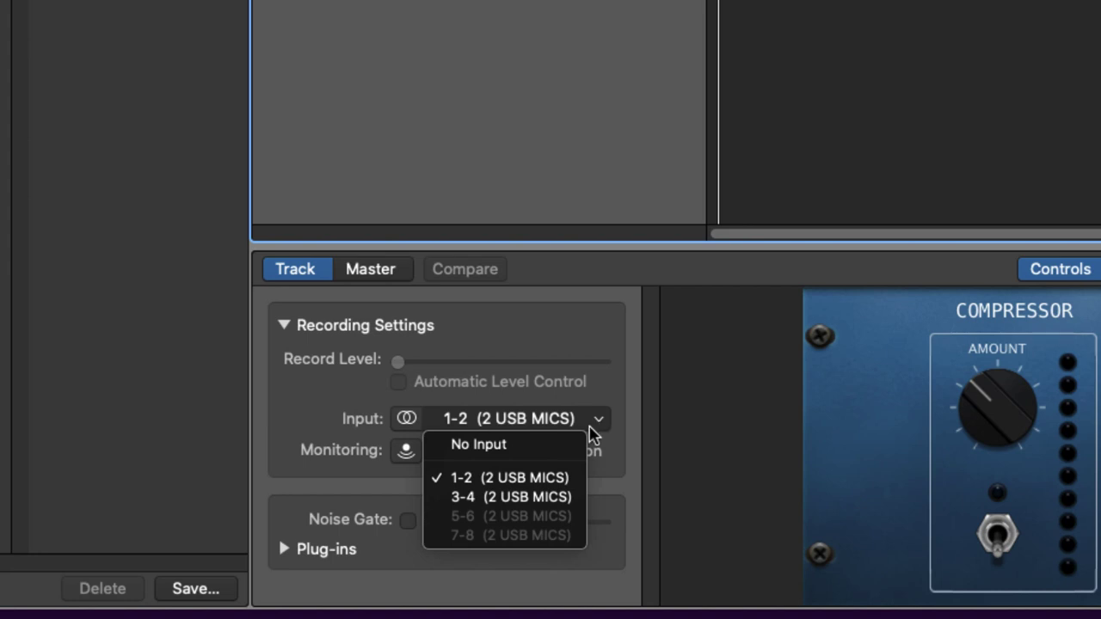
pyautogui.click(518, 483)
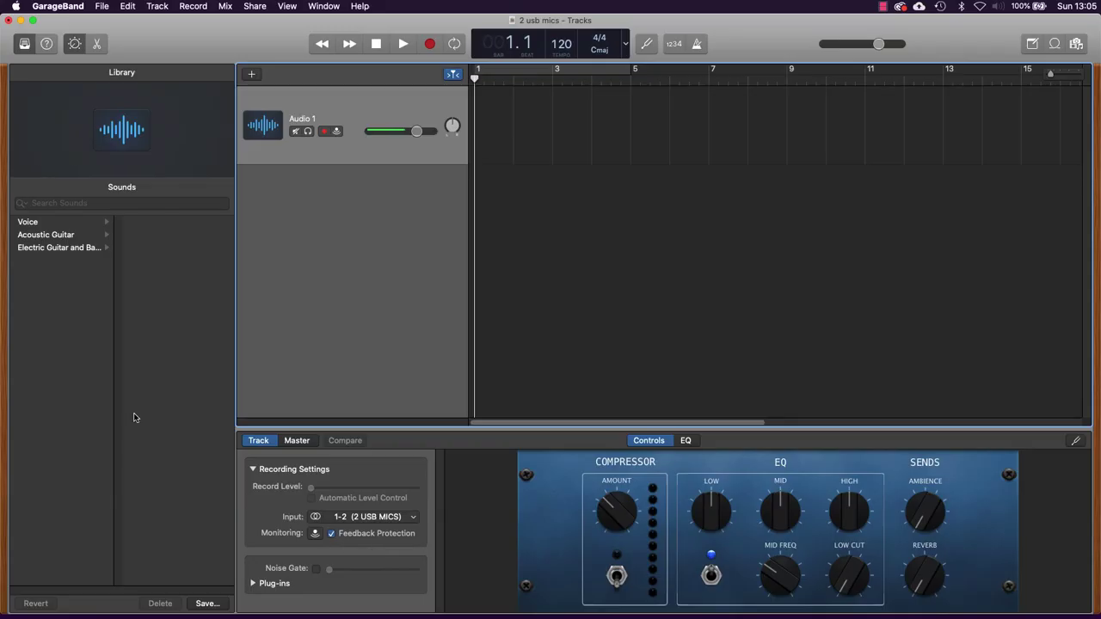
pyautogui.doubleClick(327, 189)
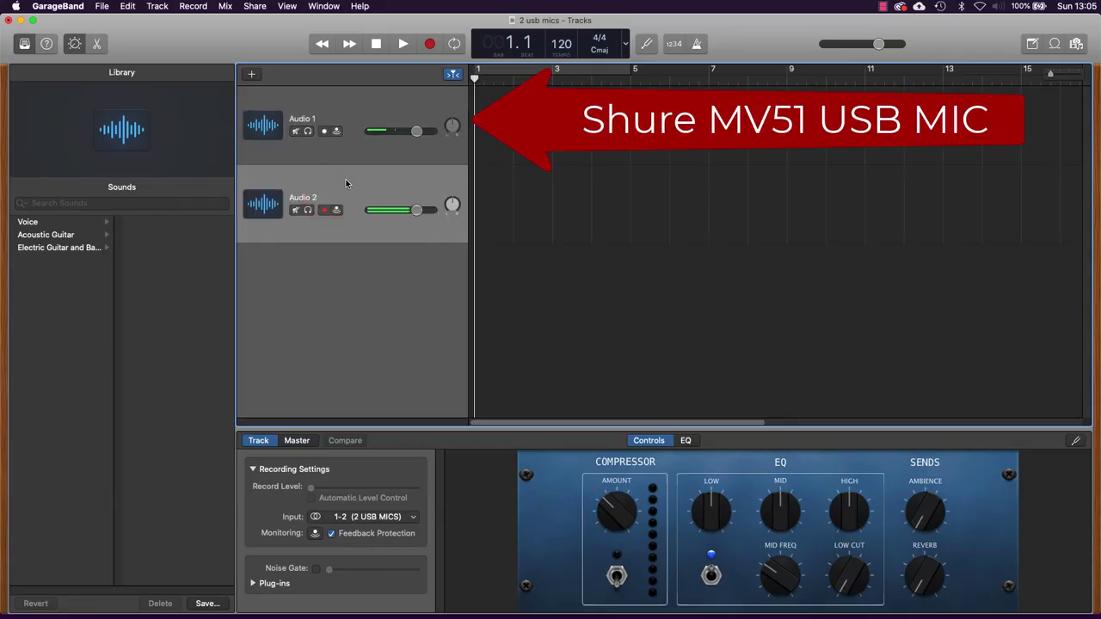
pyautogui.click(413, 519)
pyautogui.click(358, 558)
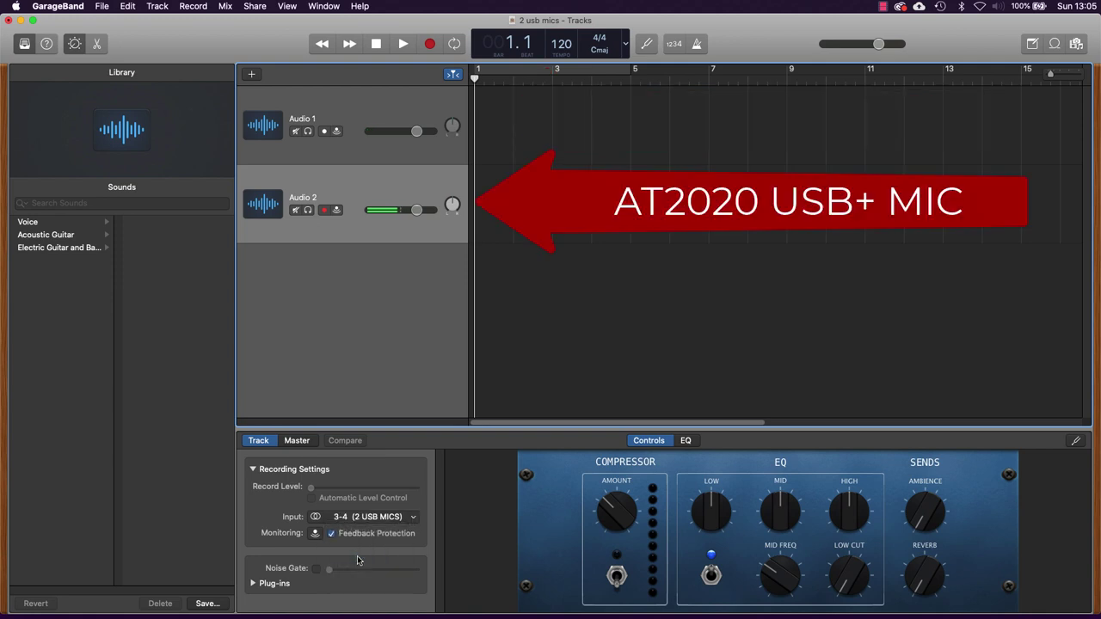
# - Check each track's input level in turn and record-enable both Audio 1 and Audio 2
pyautogui.click(348, 153)
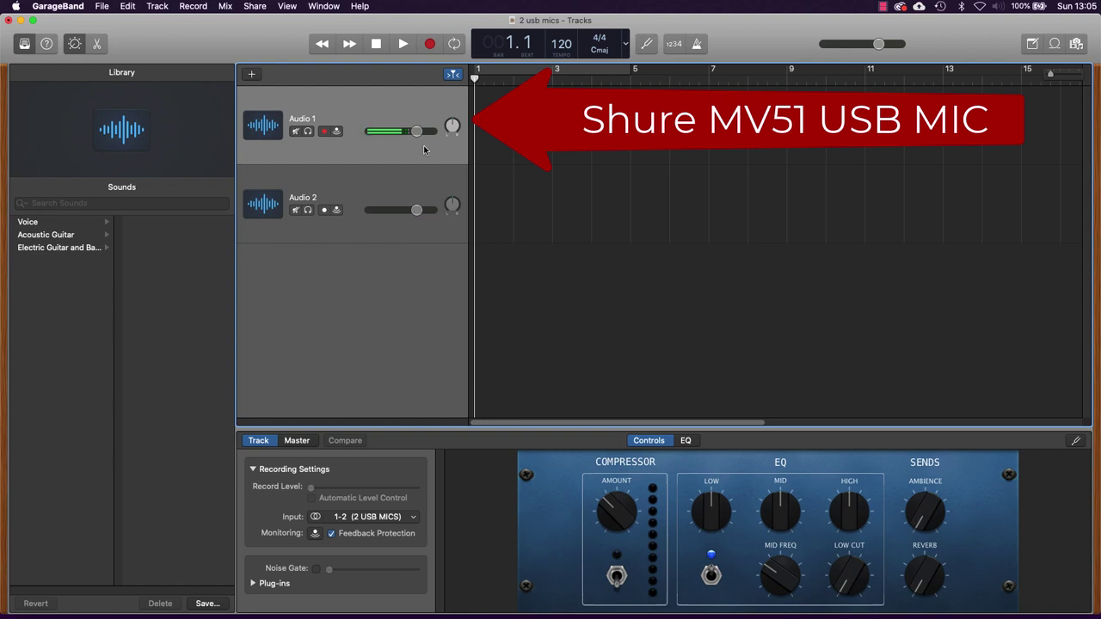
pyautogui.click(353, 186)
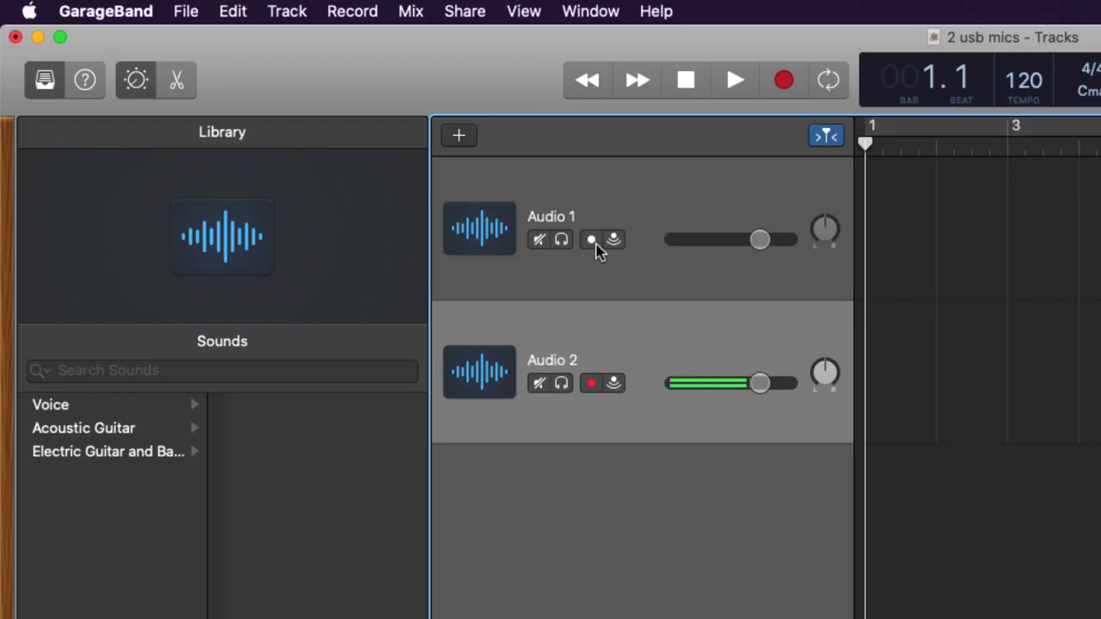
pyautogui.click(596, 246)
pyautogui.click(592, 383)
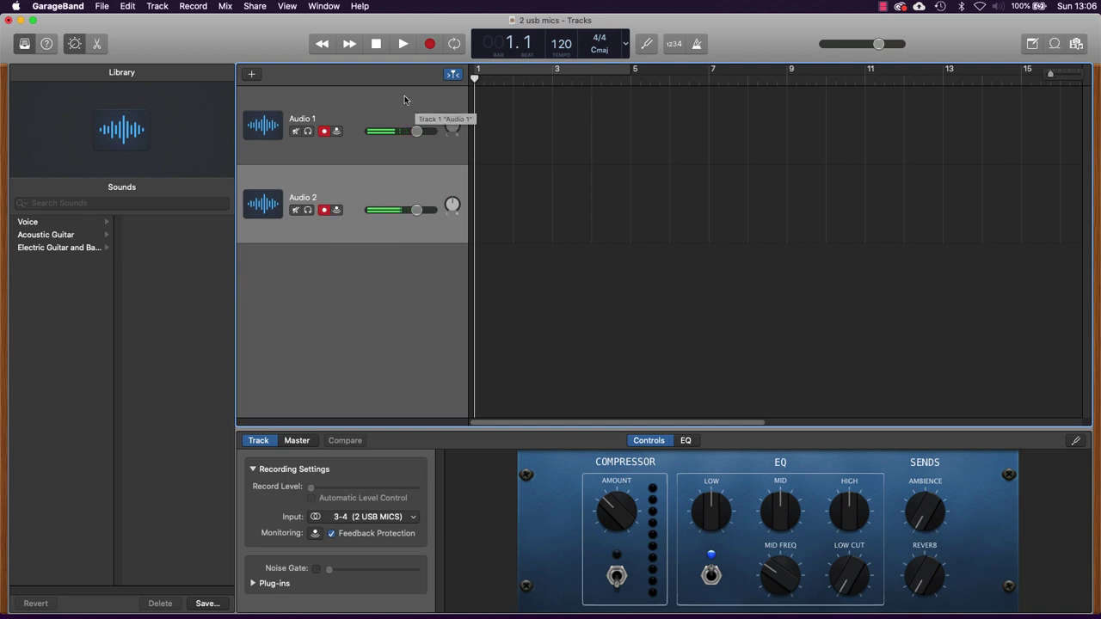
# - Review the input assignments of both tracks and record a simultaneous take on Audio 1 and Audio 2
pyautogui.click(347, 154)
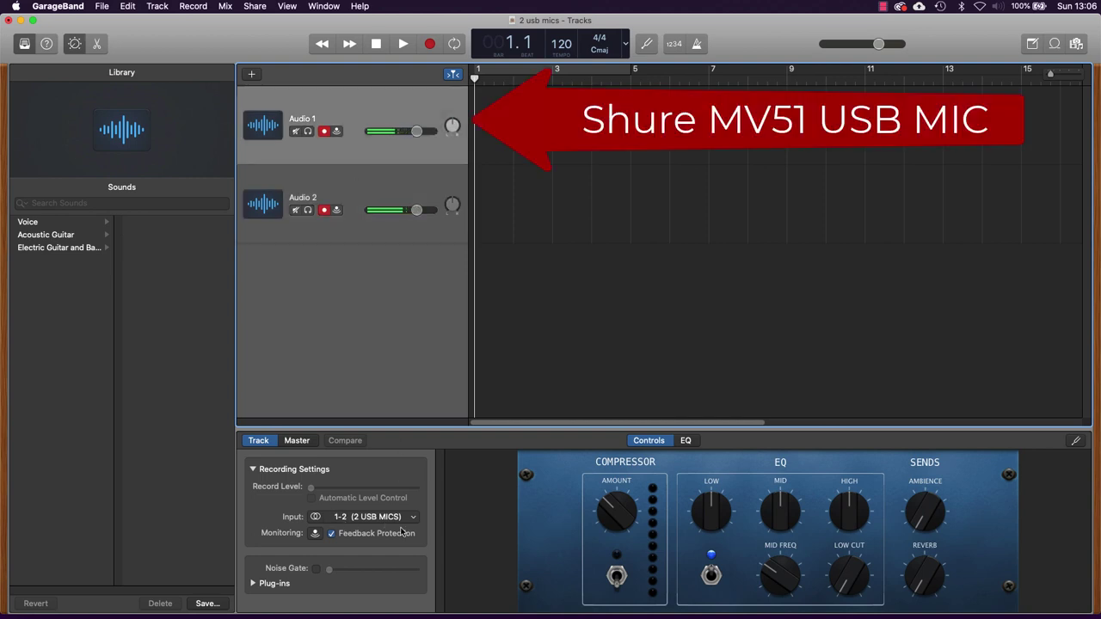
pyautogui.click(355, 238)
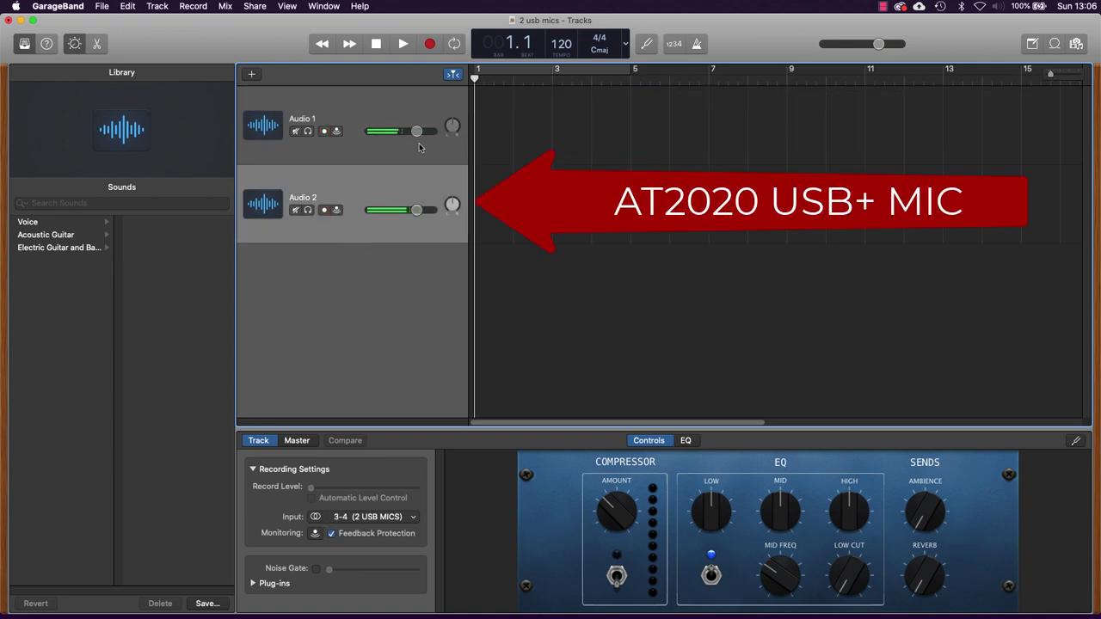
pyautogui.click(429, 44)
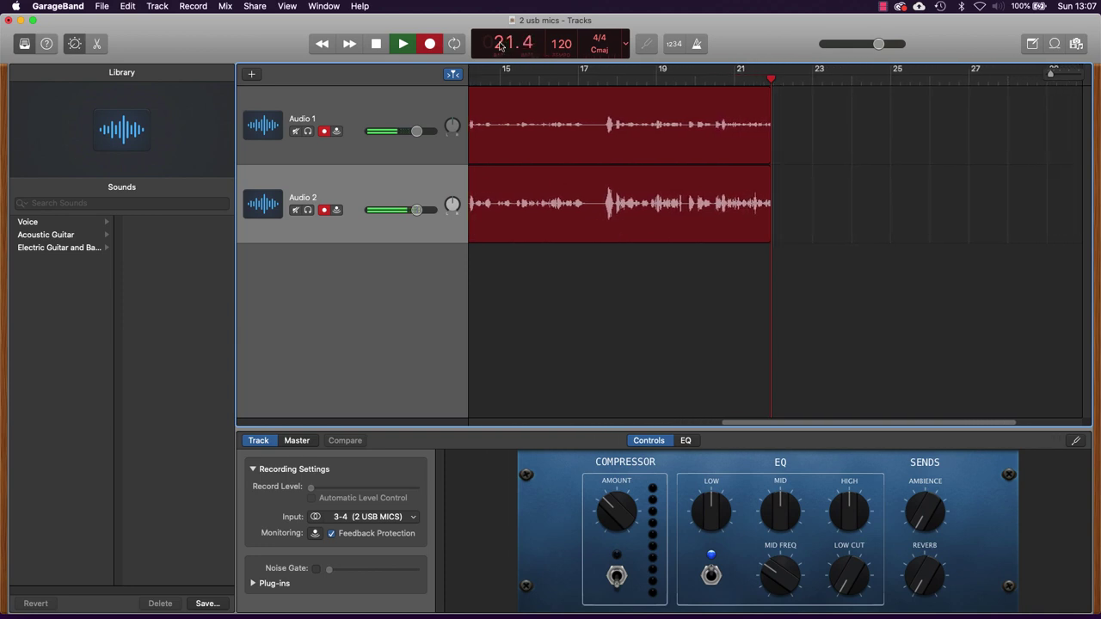
pyautogui.click(376, 44)
# - Quit GarageBand and switch to REAPER
pyautogui.click(58, 6)
pyautogui.click(76, 179)
pyautogui.click(511, 243)
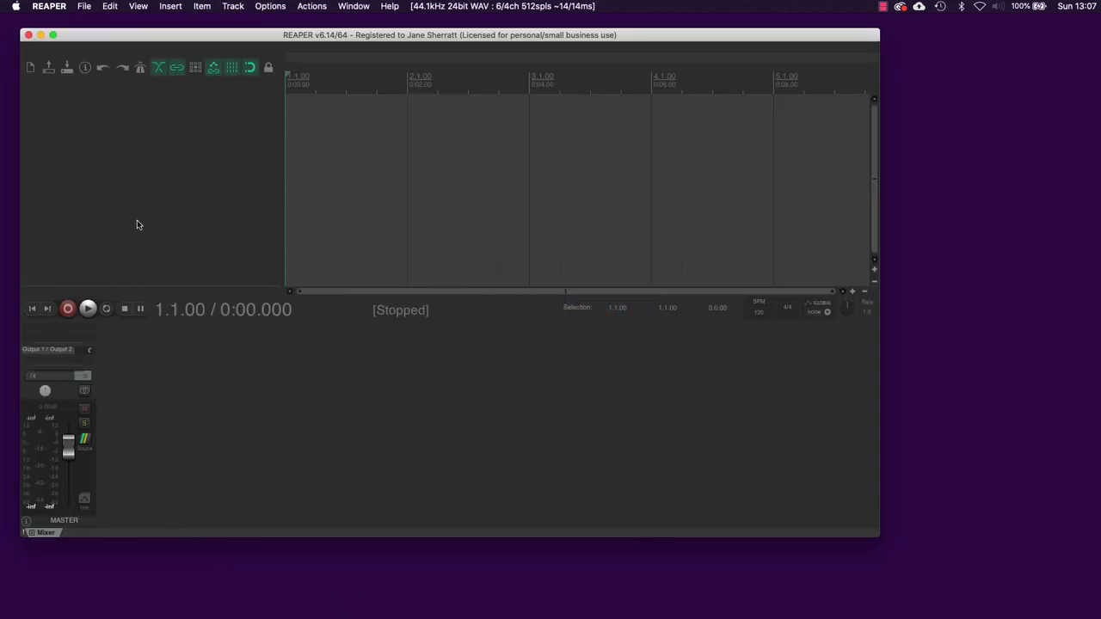
# - Set the audio device to 2 USB MICS in the REAPER preferences and apply the change
pyautogui.click(43, 8)
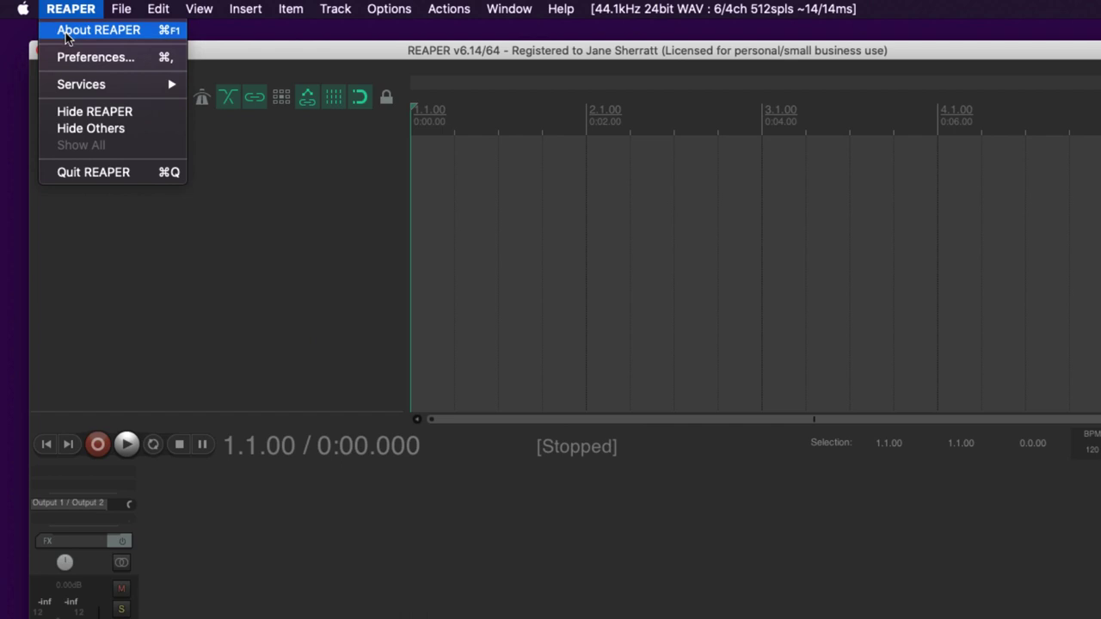
pyautogui.click(66, 56)
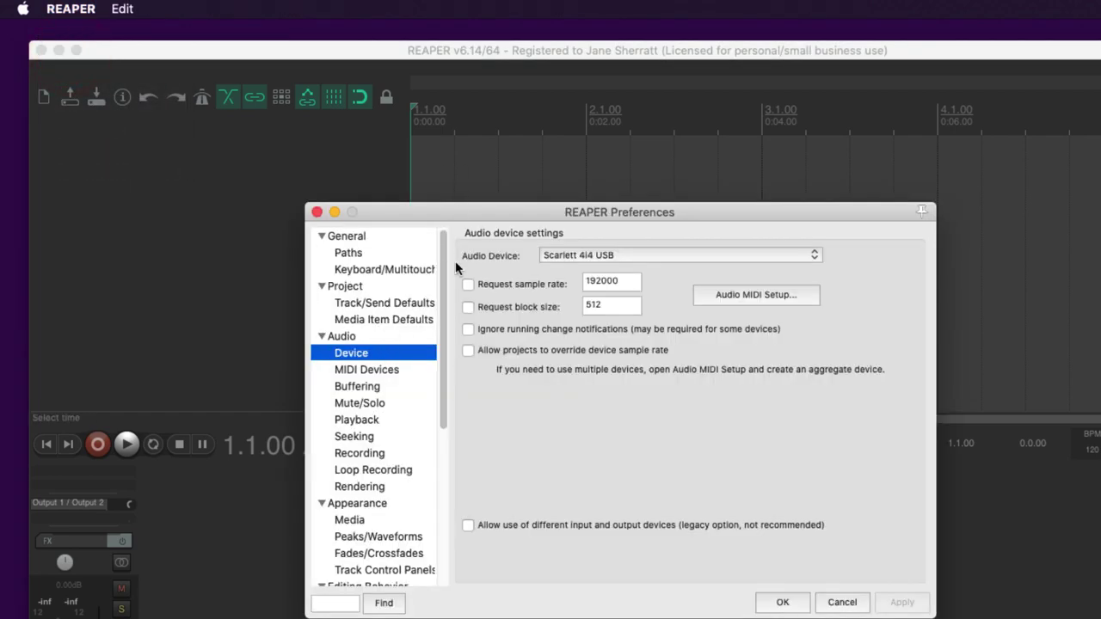
pyautogui.click(570, 256)
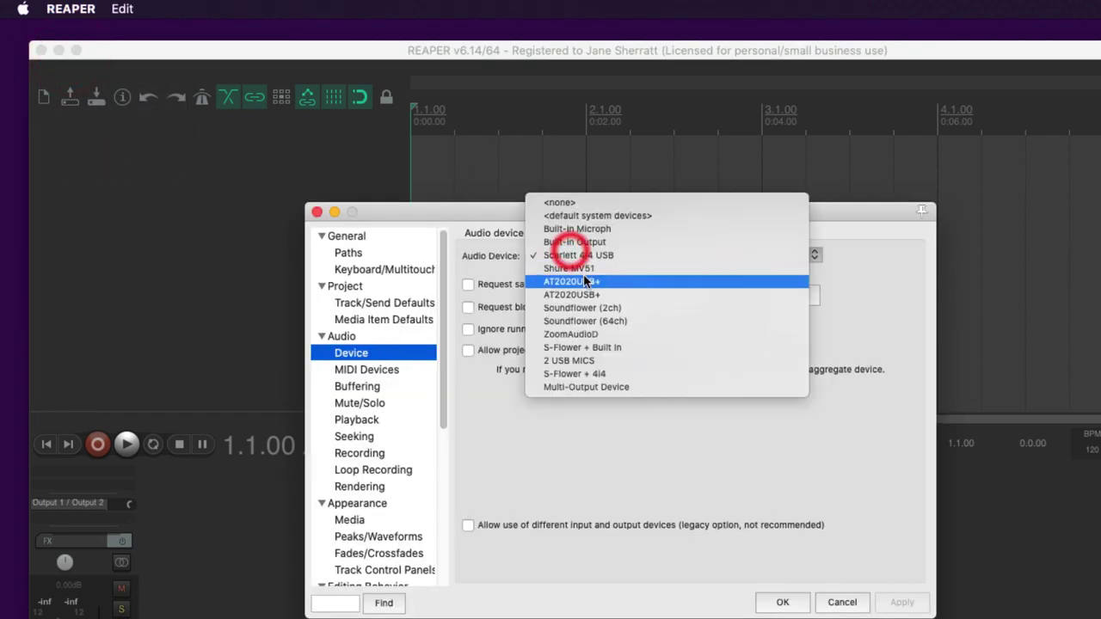
pyautogui.click(578, 361)
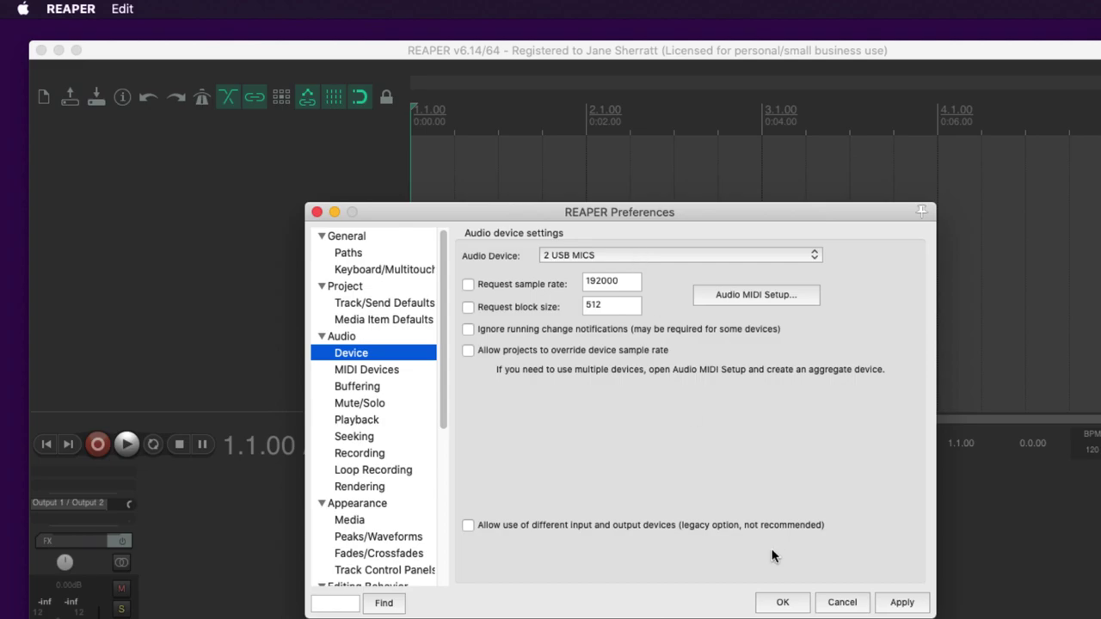
pyautogui.click(781, 603)
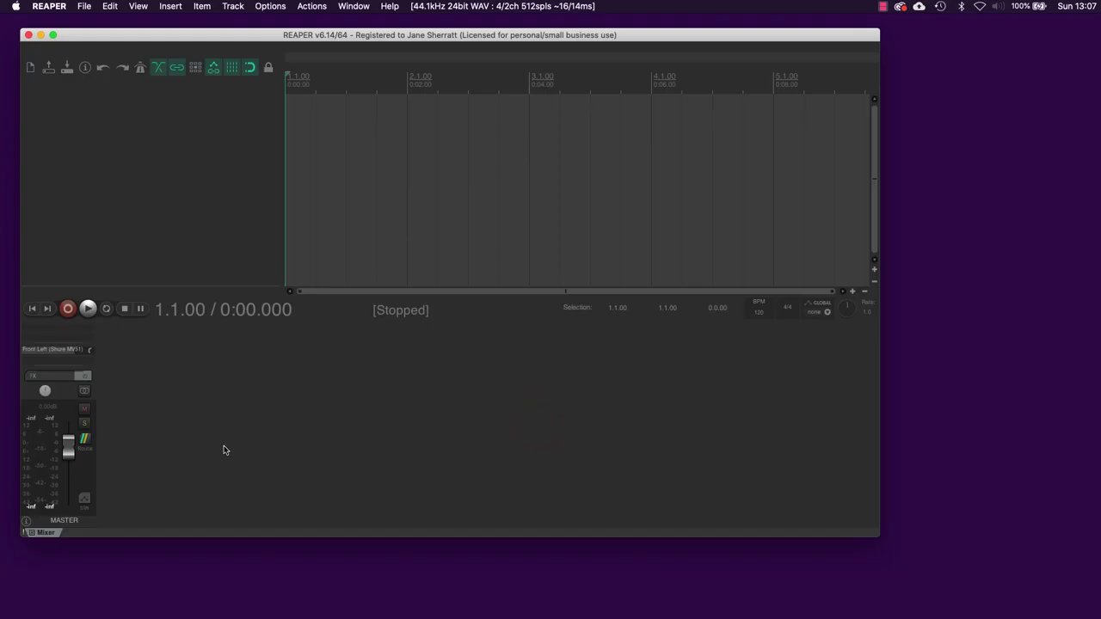
# - Add two tracks to the project and name the first one SHURE in the Track Manager
pyautogui.doubleClick(103, 109)
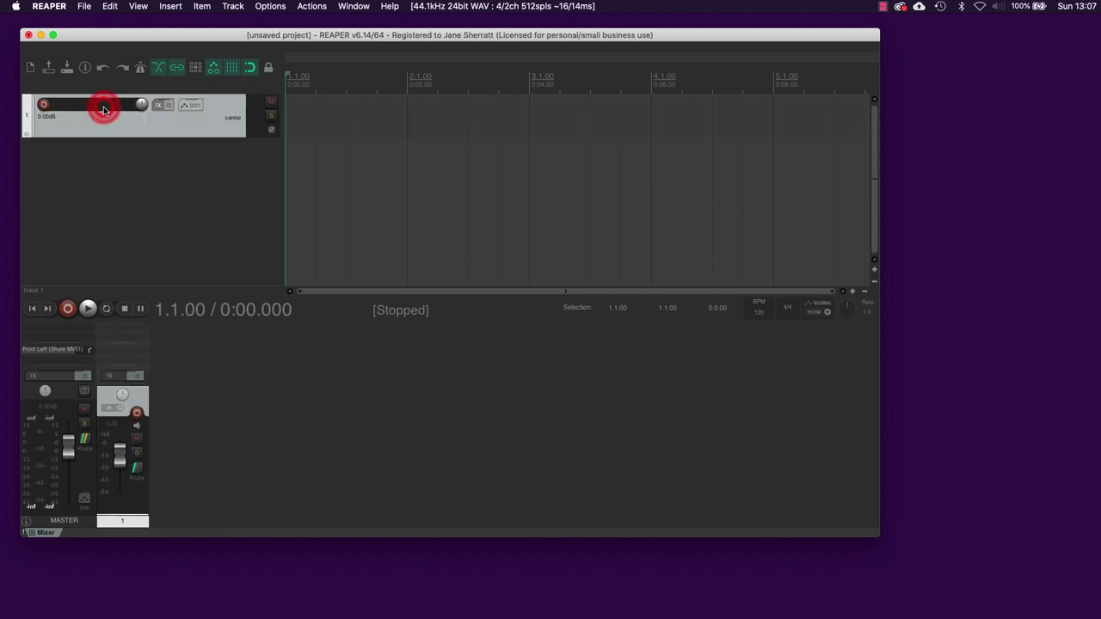
pyautogui.doubleClick(107, 169)
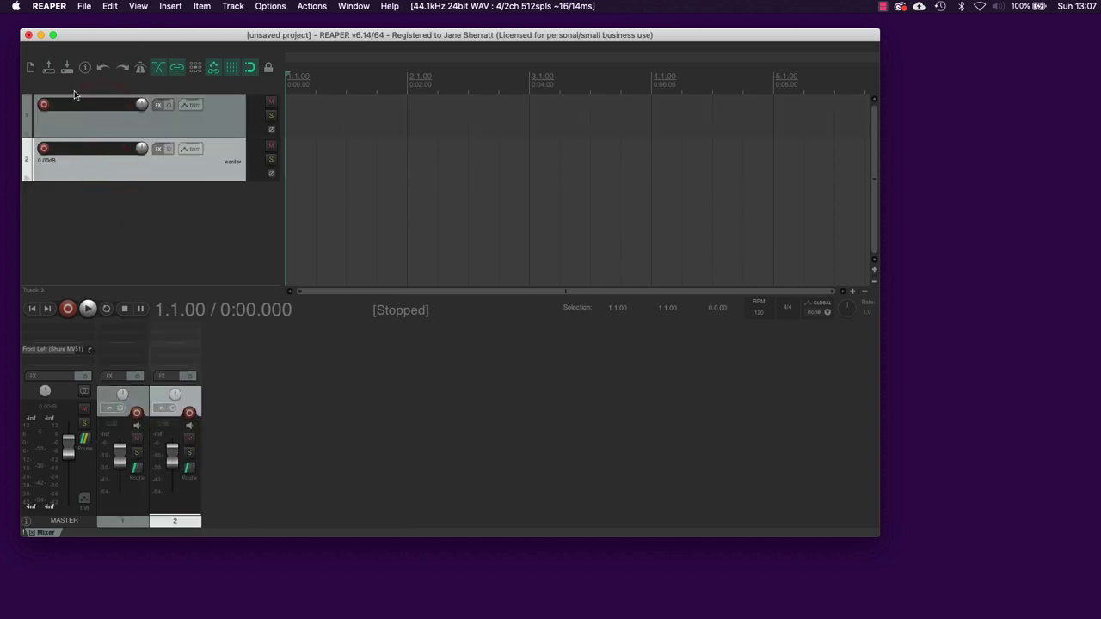
pyautogui.click(188, 131)
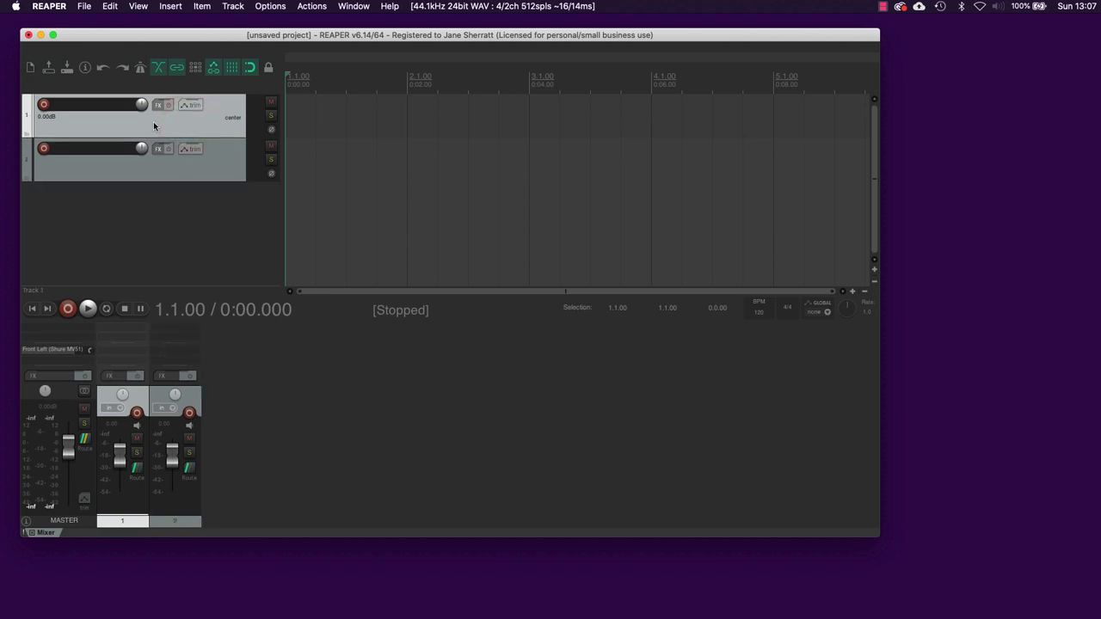
pyautogui.rightClick(208, 129)
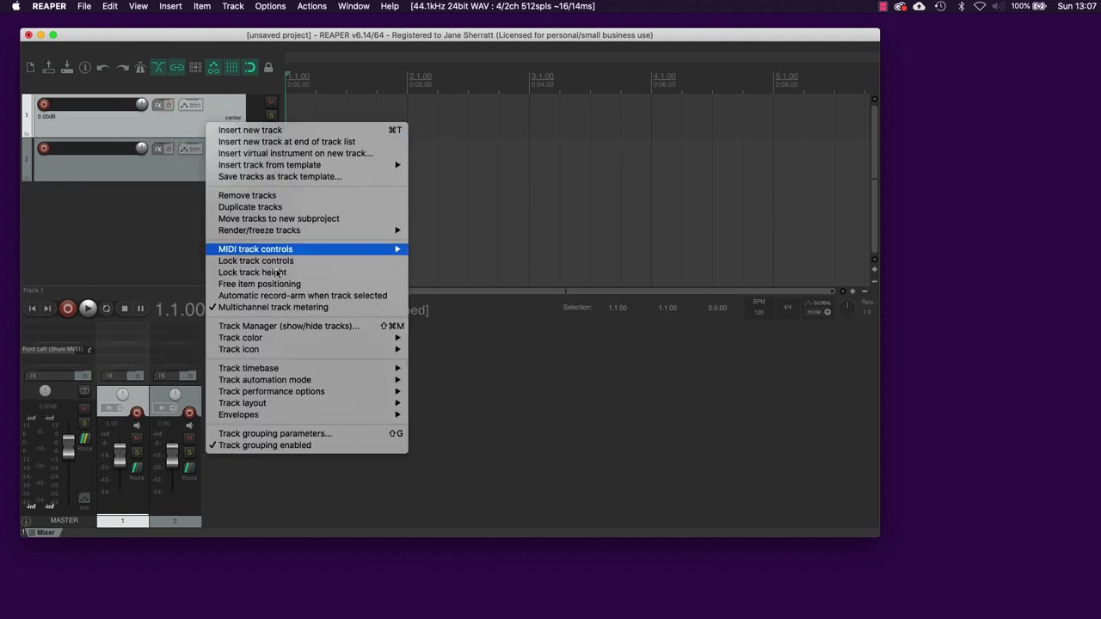
pyautogui.moveTo(295, 369)
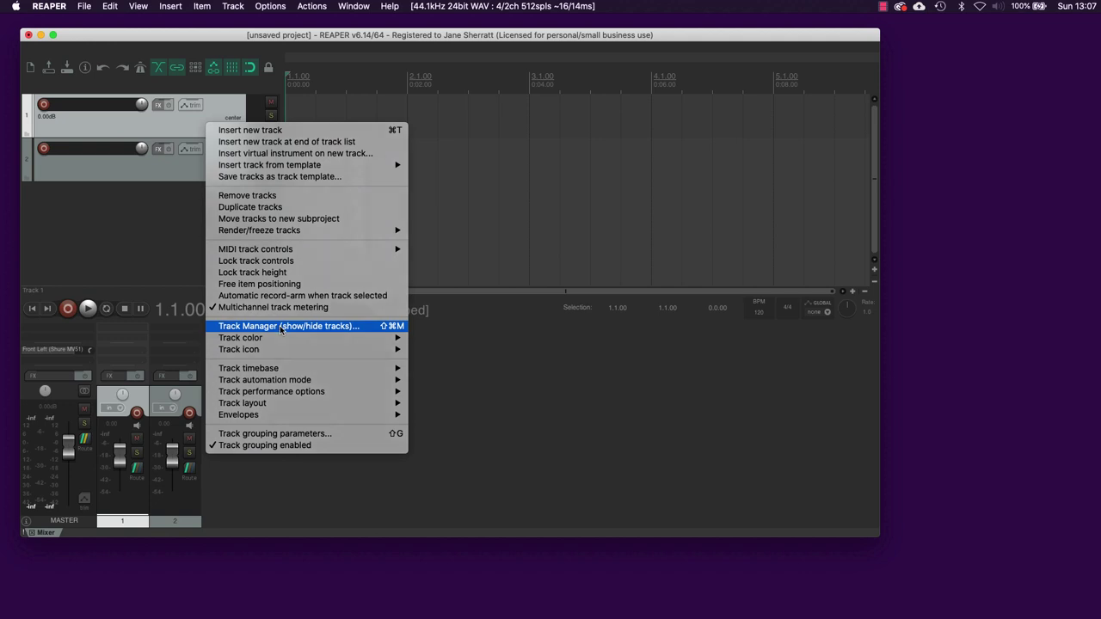
pyautogui.click(280, 326)
pyautogui.click(437, 361)
pyautogui.click(427, 364)
pyautogui.press('Return')
# - Name the second track AUDIO TECHNICA and close the Track Manager
pyautogui.click(424, 375)
pyautogui.click(425, 374)
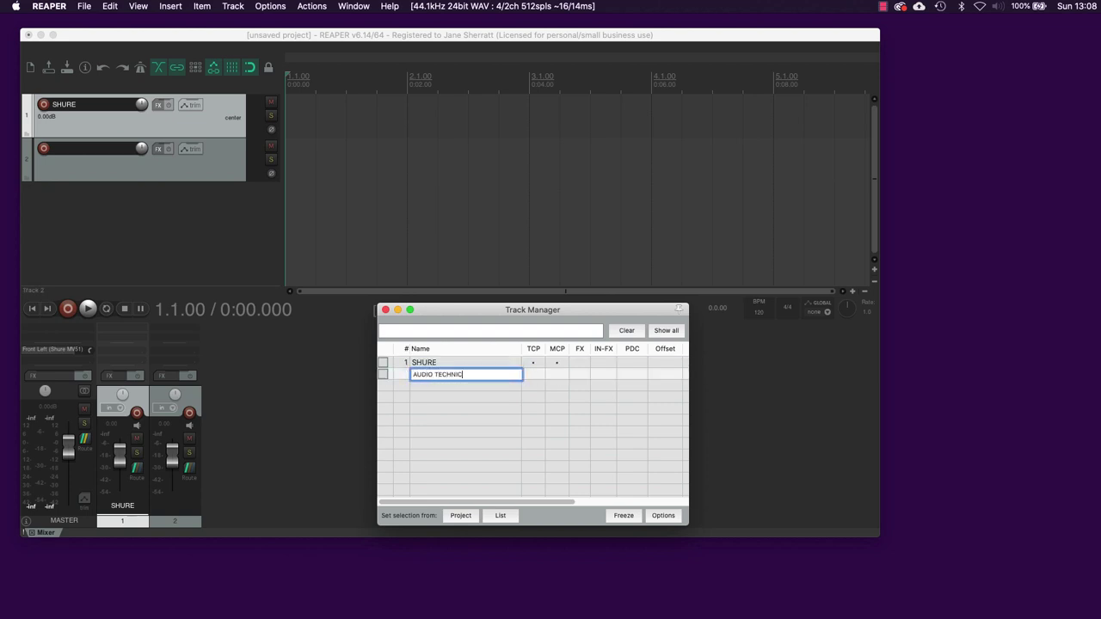
pyautogui.press('Return')
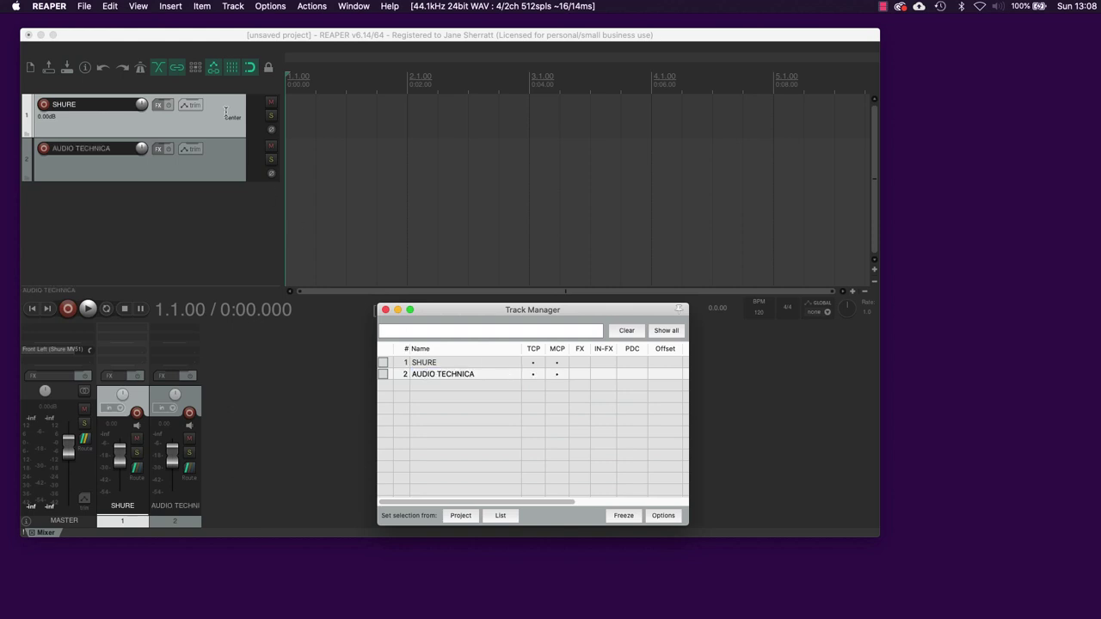
pyautogui.click(385, 310)
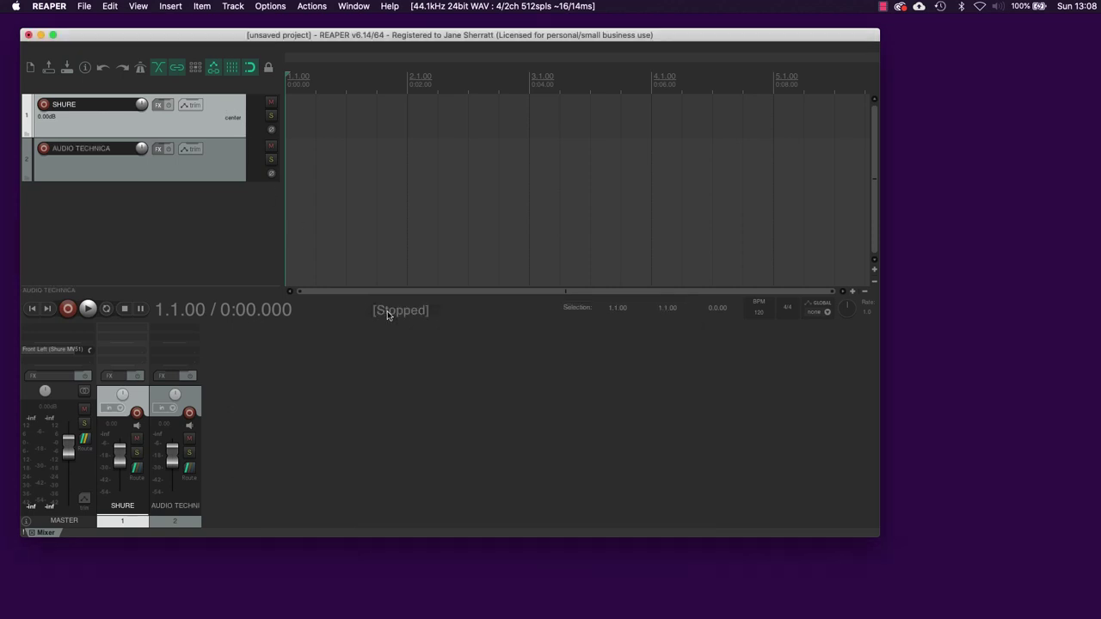
# - Select both the SHURE and AUDIO TECHNICA tracks and set them to random colors
pyautogui.click(158, 167)
pyautogui.click(158, 110)
pyautogui.keyDown('shift'); pyautogui.click(222, 172); pyautogui.keyUp('shift')
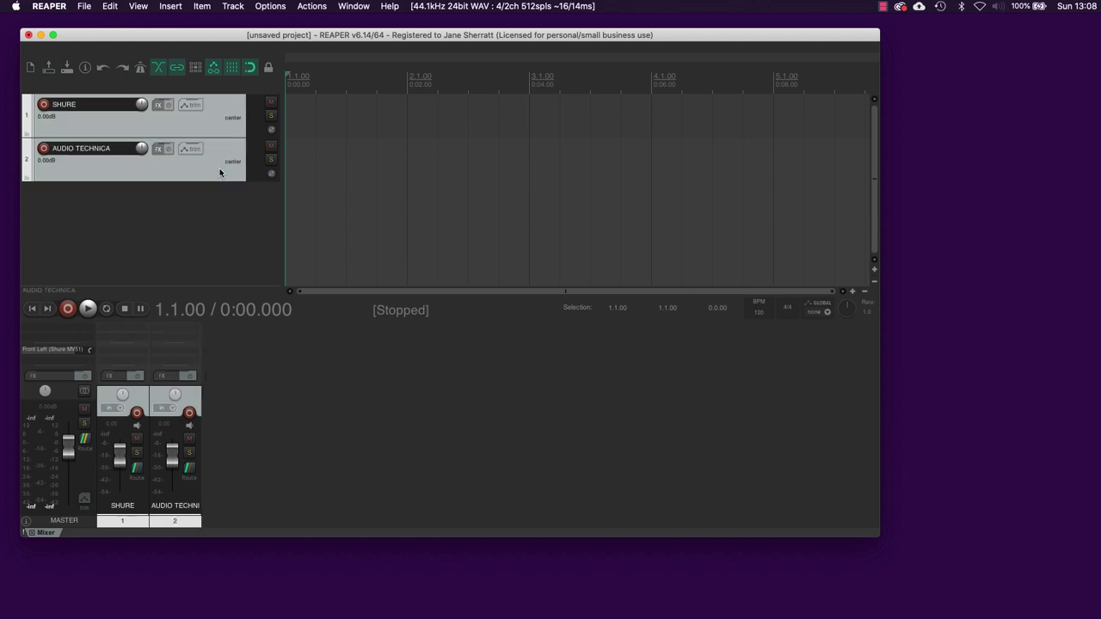
pyautogui.rightClick(220, 170)
pyautogui.moveTo(281, 385)
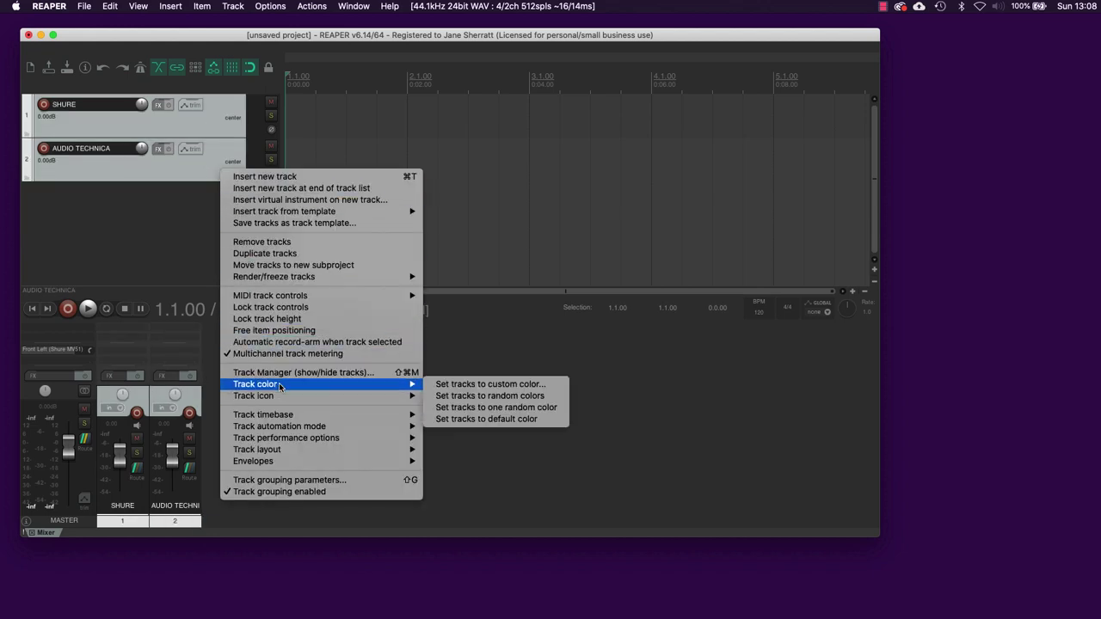
pyautogui.click(502, 397)
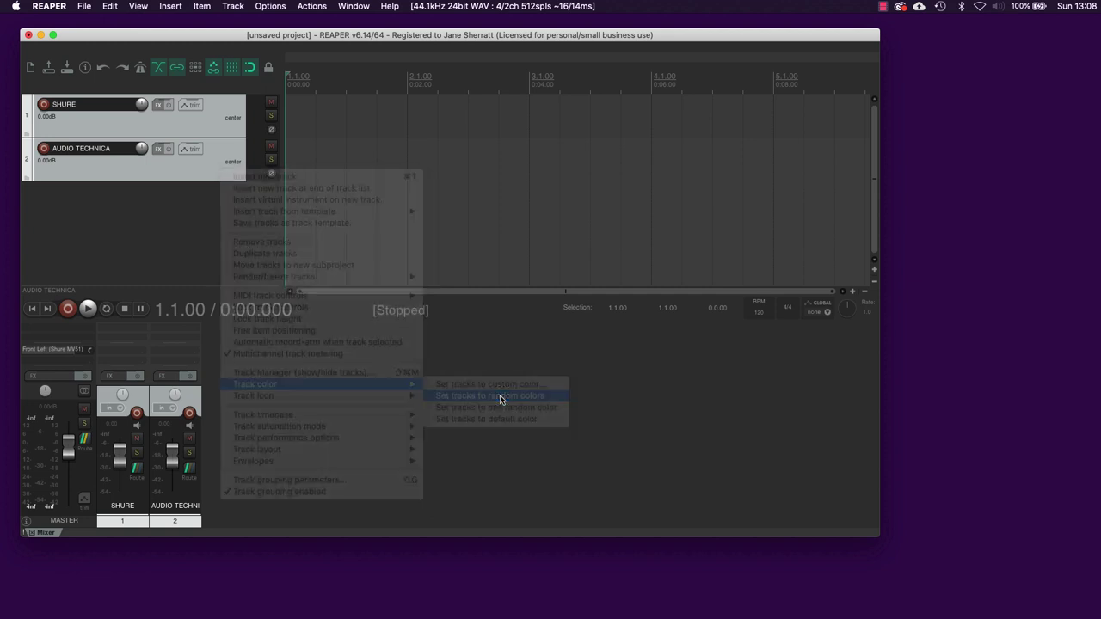
# - Arm the SHURE track for recording and set its stereo input to Front Left / Front Right (Shure MV51)
pyautogui.click(167, 122)
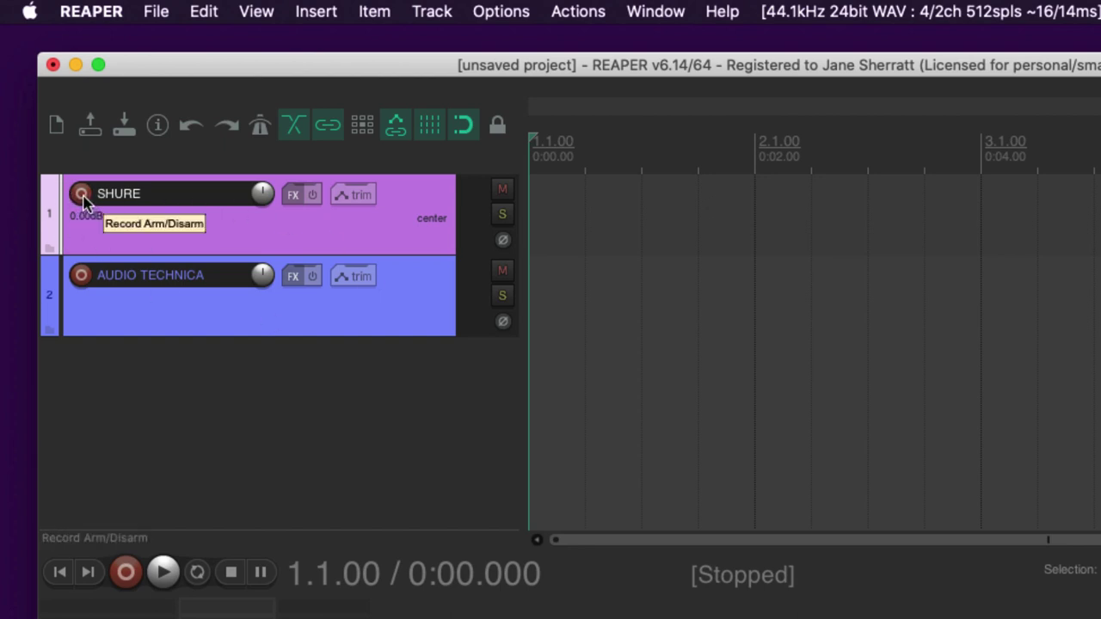
pyautogui.click(81, 193)
pyautogui.click(205, 226)
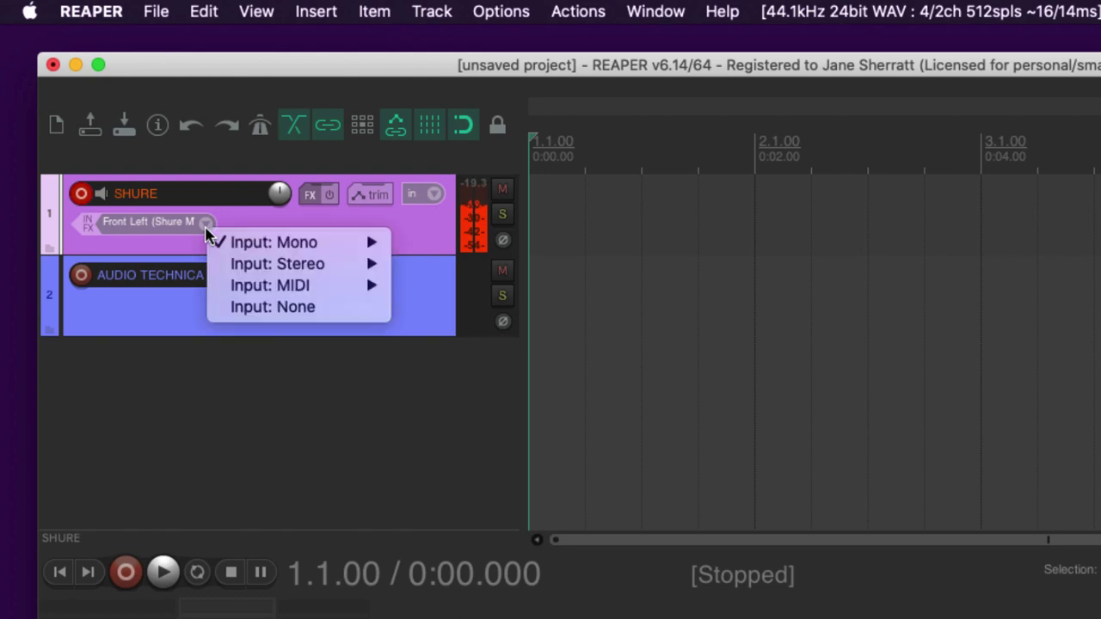
pyautogui.moveTo(275, 248)
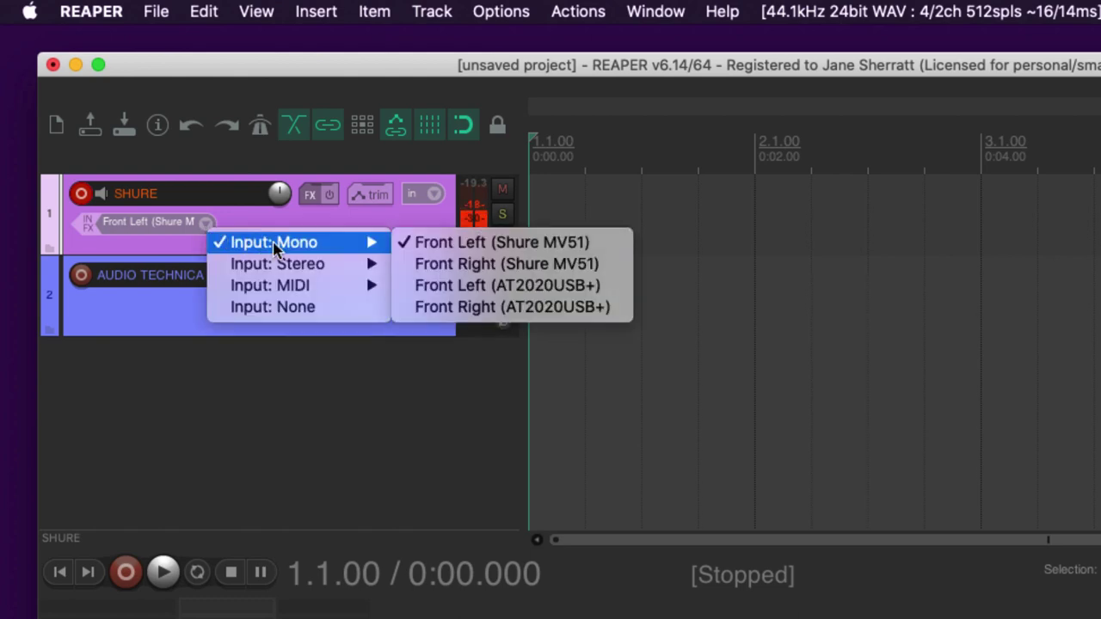
pyautogui.moveTo(297, 272)
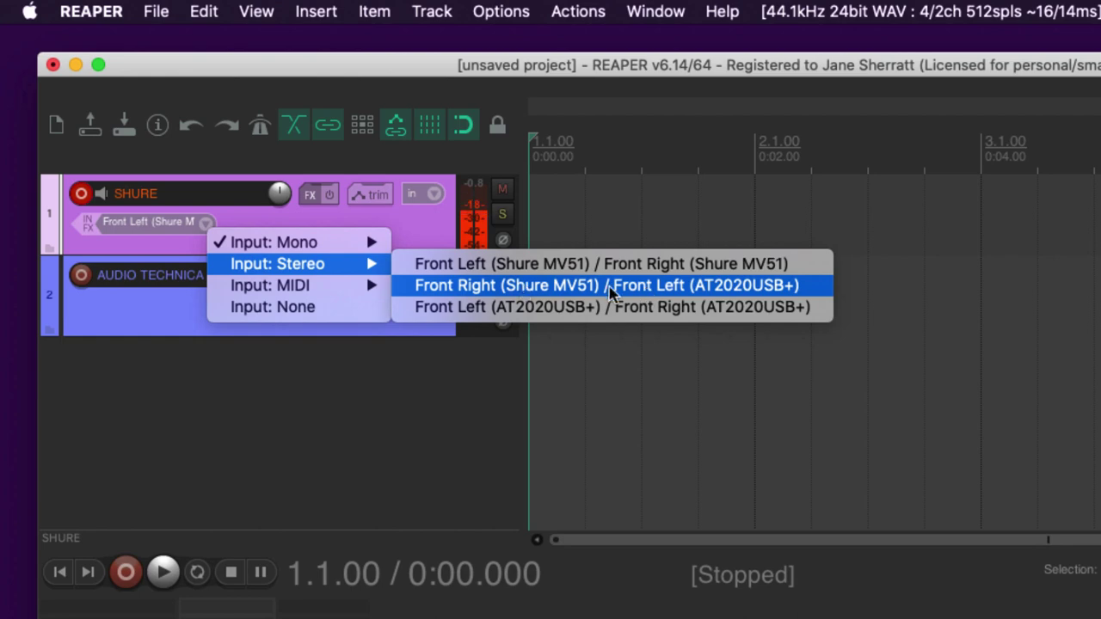
pyautogui.click(457, 269)
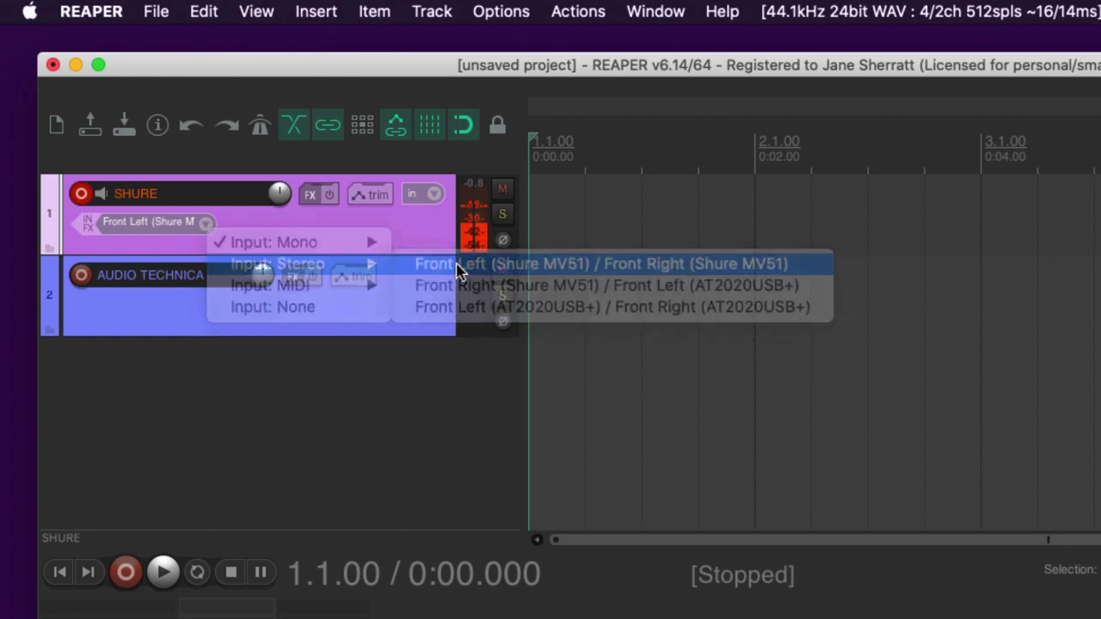
# - Arm the AUDIO TECHNICA track for recording and set its stereo input to Front Left / Front Right (AT2020USB+)
pyautogui.click(81, 277)
pyautogui.click(206, 312)
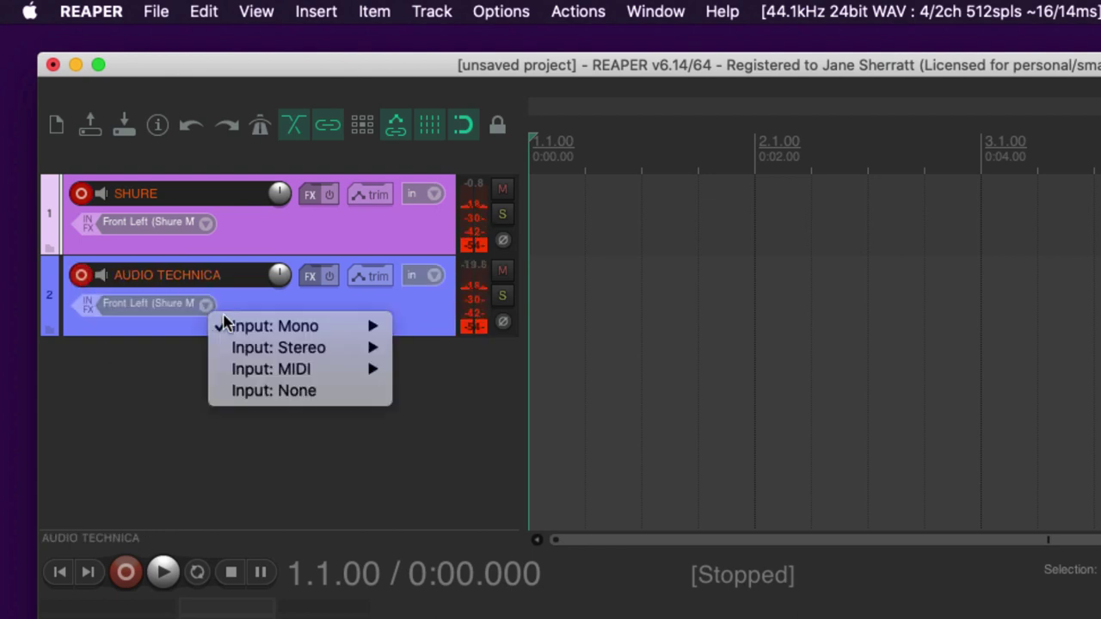
pyautogui.moveTo(284, 347)
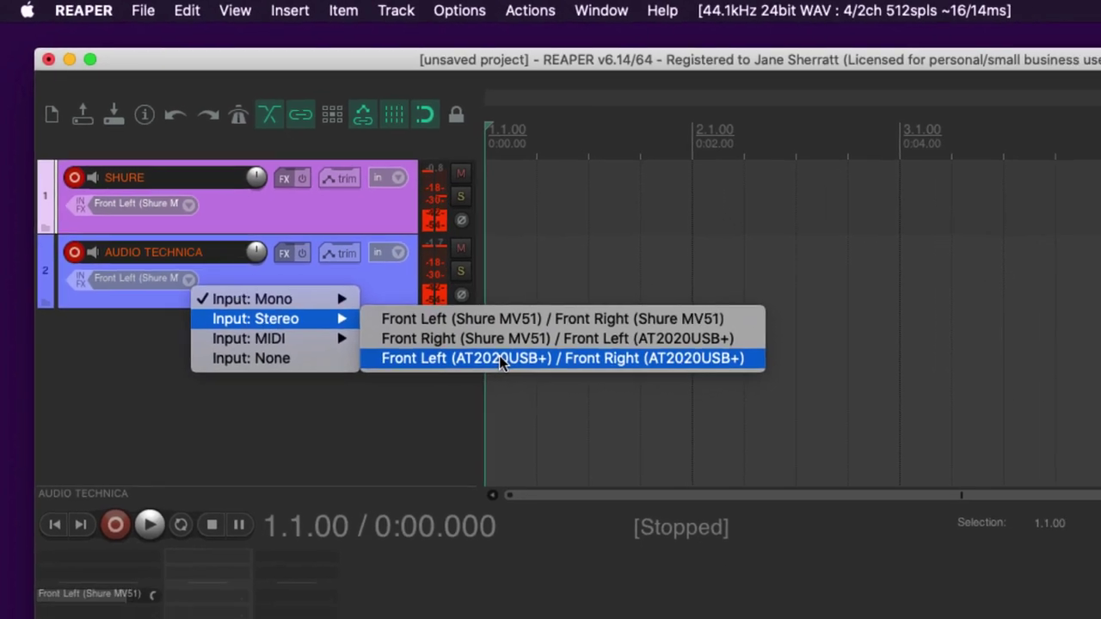
pyautogui.click(501, 358)
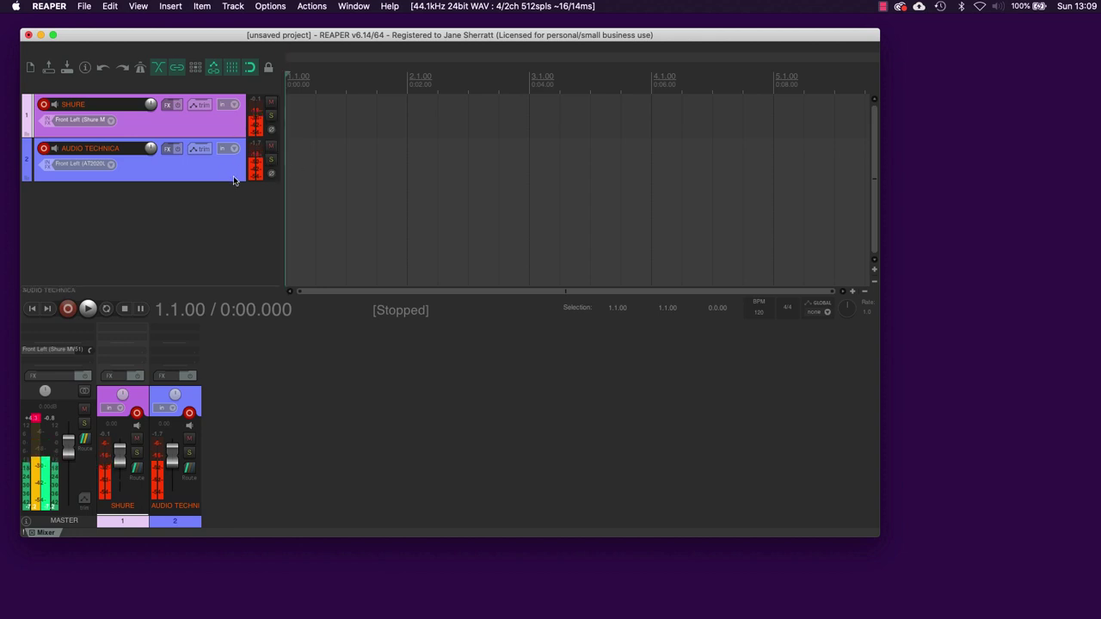
# - Start recording on both armed tracks simultaneously
pyautogui.click(68, 313)
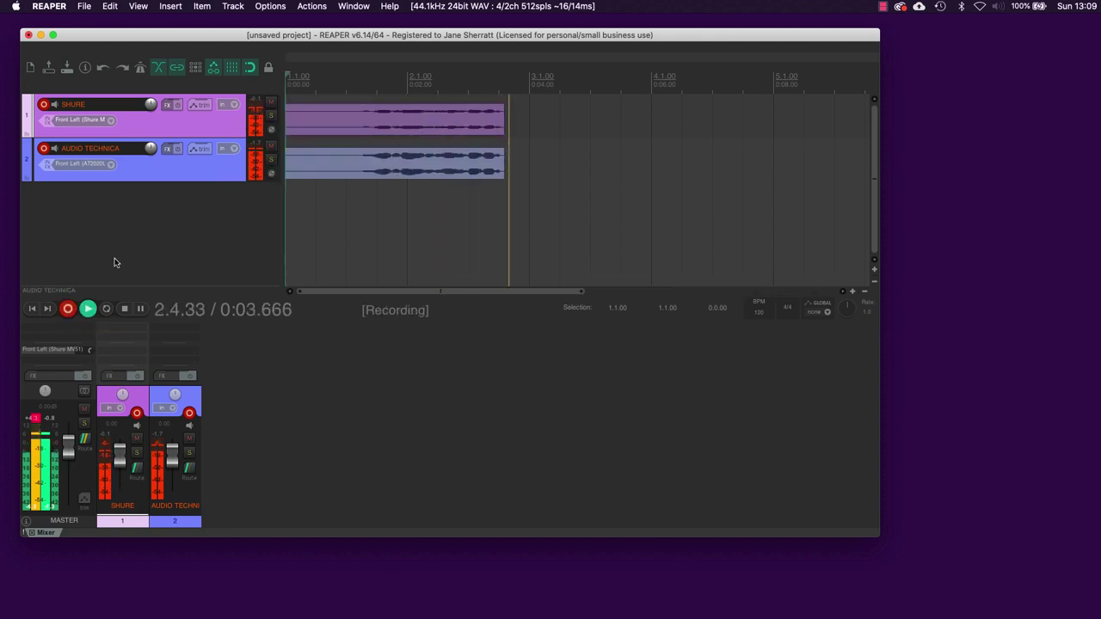